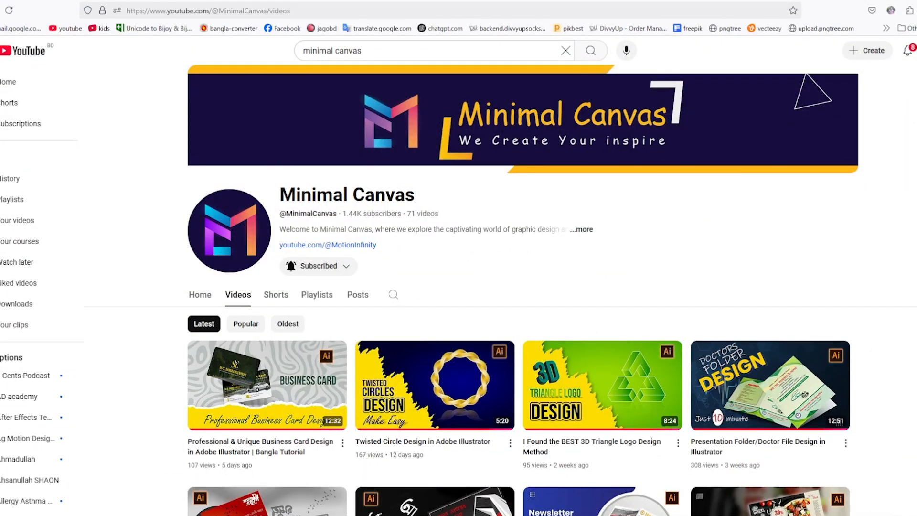
- Look through the video list on the Minimal Canvas channel page
scroll(518, 286, down, 3)
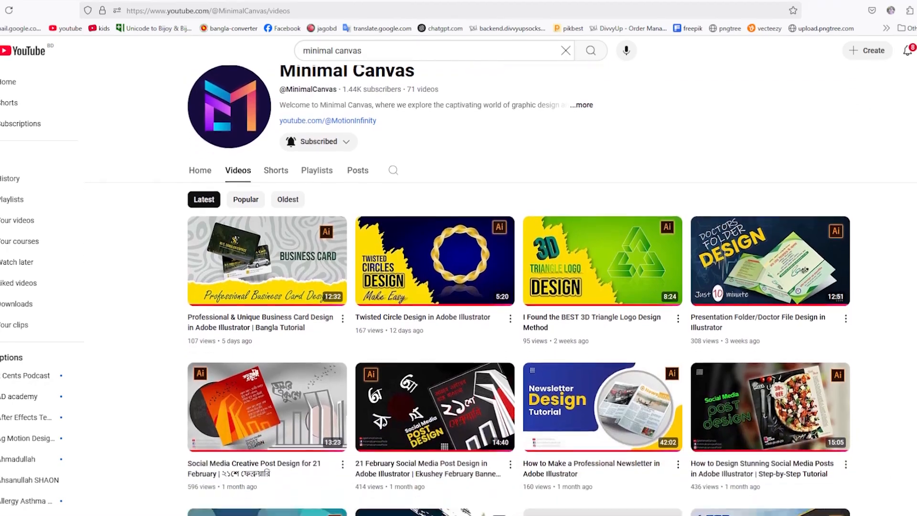
scroll(518, 287, down, 2)
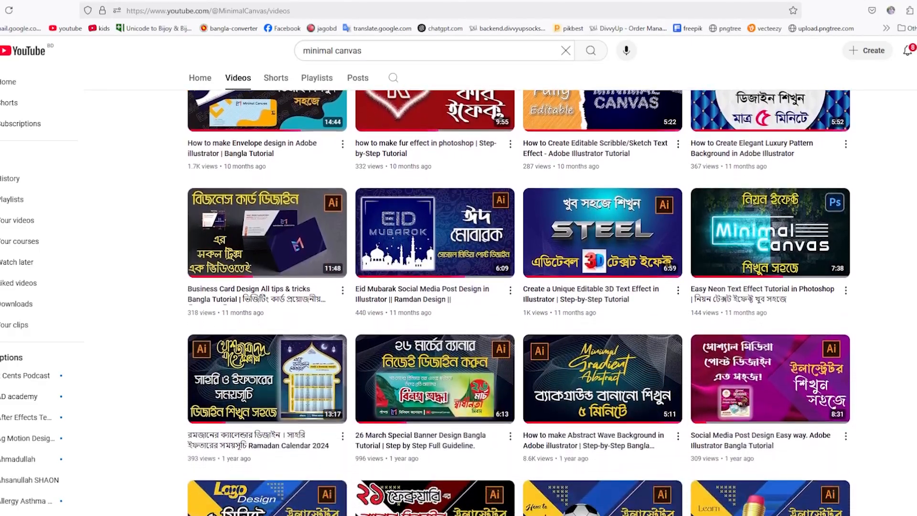
scroll(518, 301, down, 2)
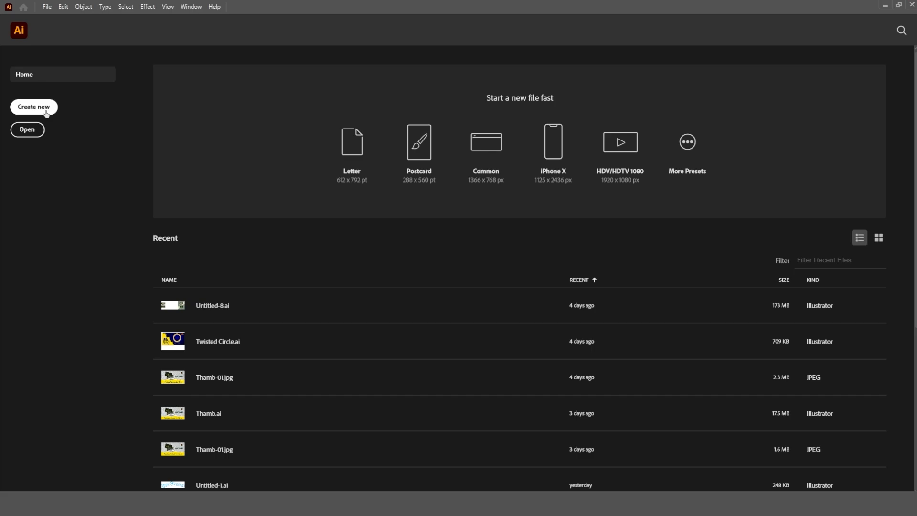
- Start a new Illustrator document and show the Web document presets
click(46, 112)
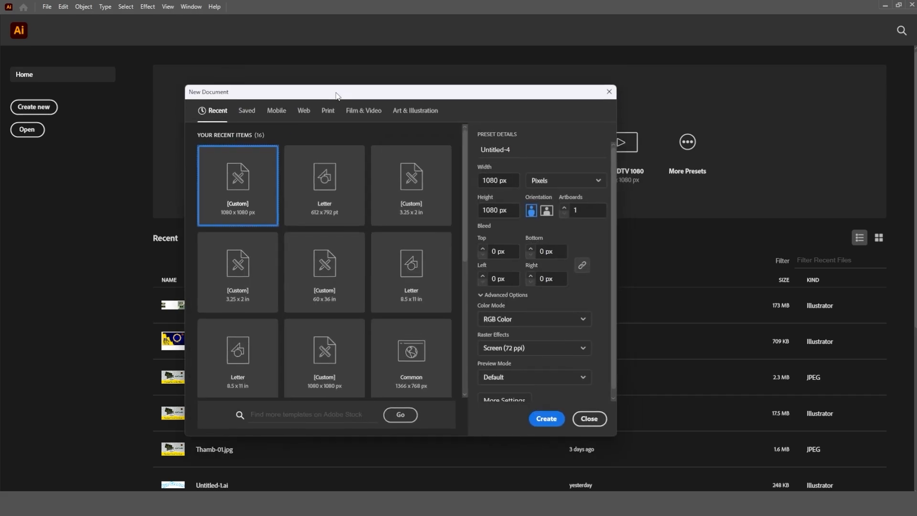
drag(335, 95, 328, 99)
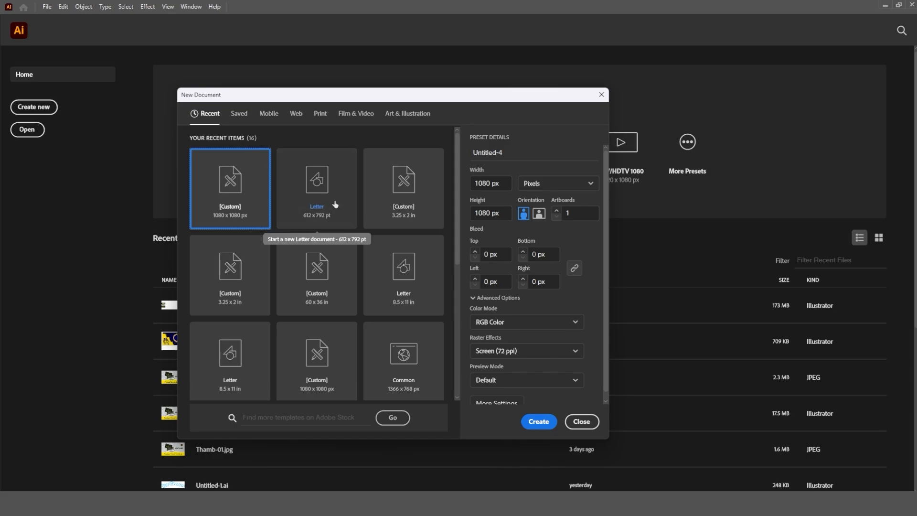
click(296, 117)
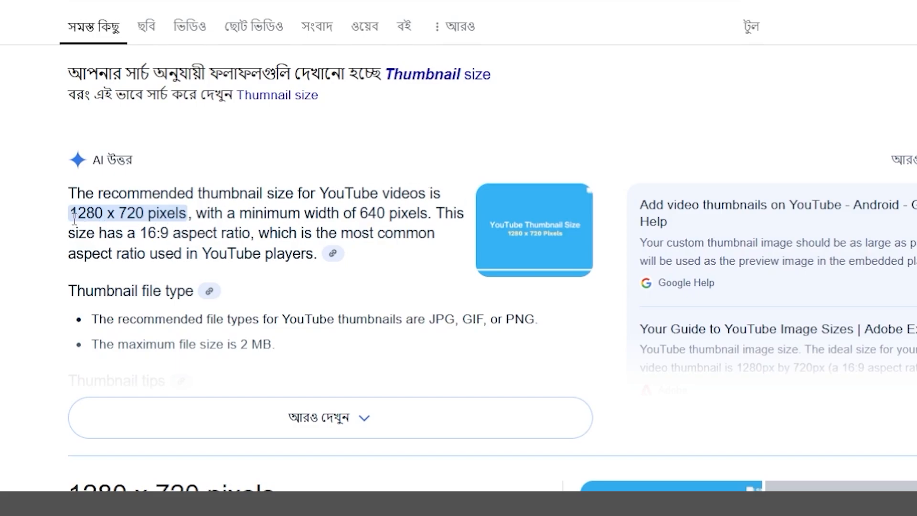
- Switch to the browser and read the recommended YouTube thumbnail dimensions, file types and size limit in the Google results
drag(70, 213, 195, 213)
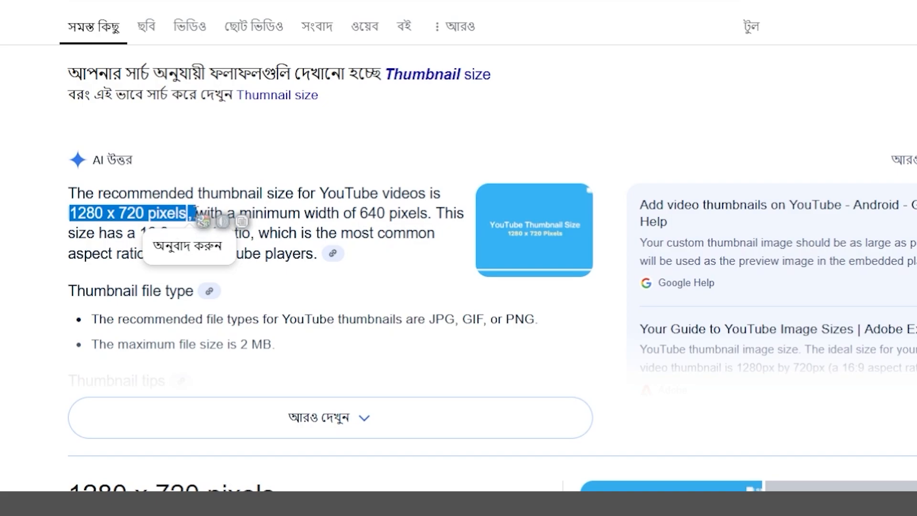
click(48, 244)
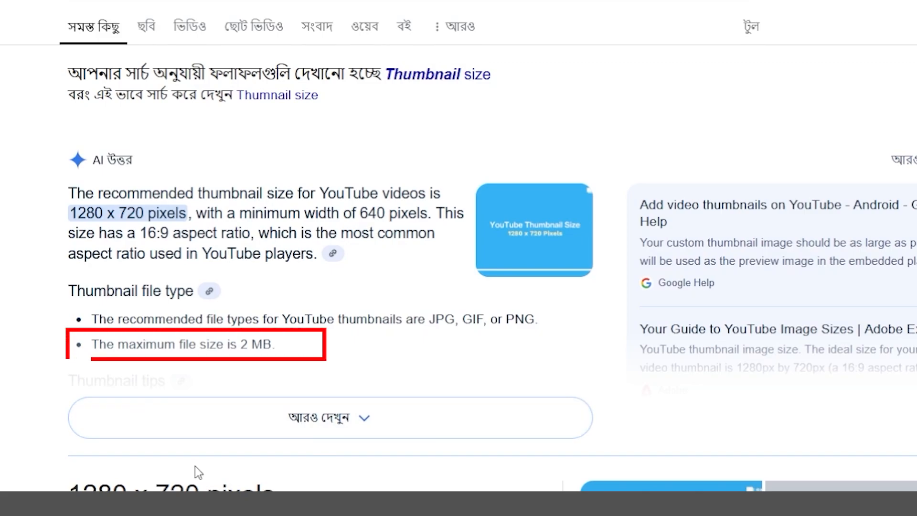
click(363, 418)
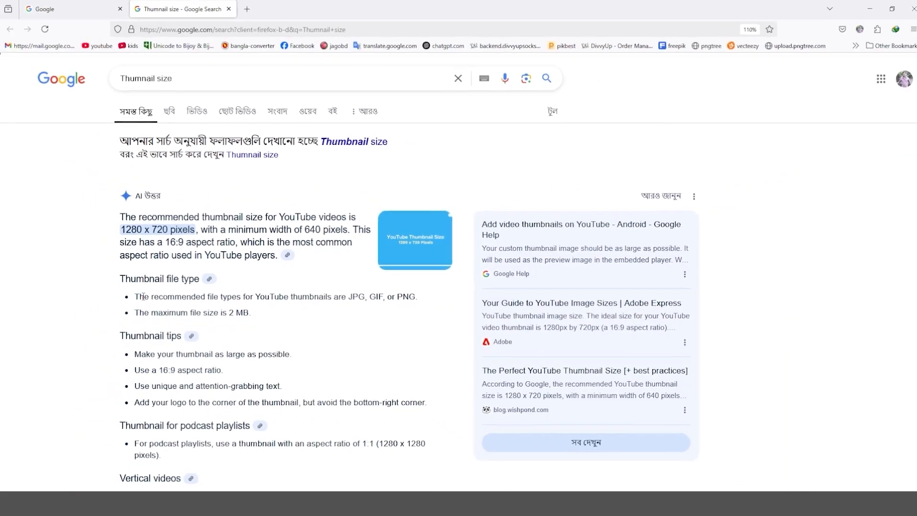
scroll(173, 288, down, 4)
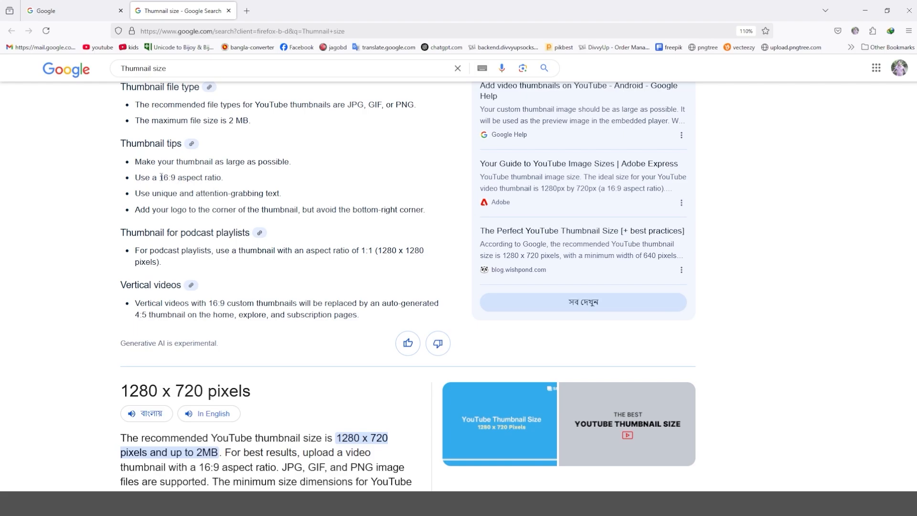
scroll(170, 179, up, 5)
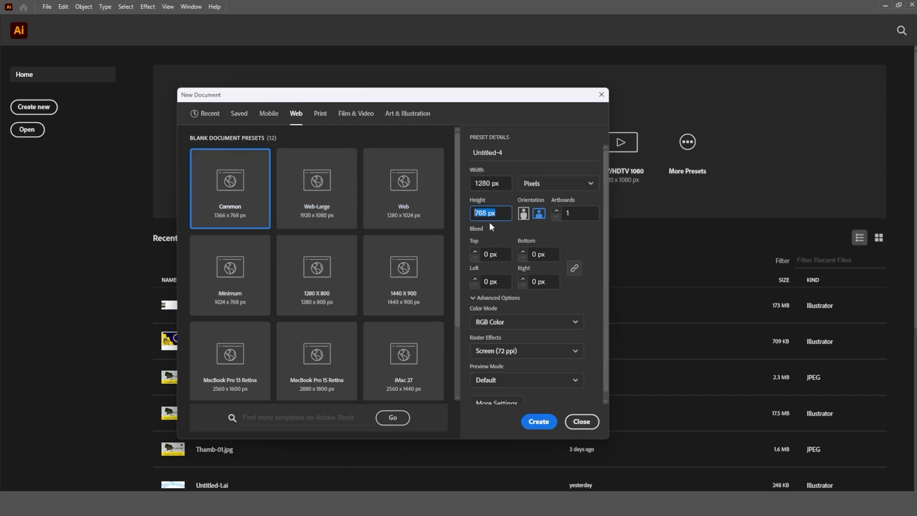
- Set the new document's height to 720 px and create the 1280 × 720 px document
drag(488, 213, 451, 213)
text(720)
key(Return)
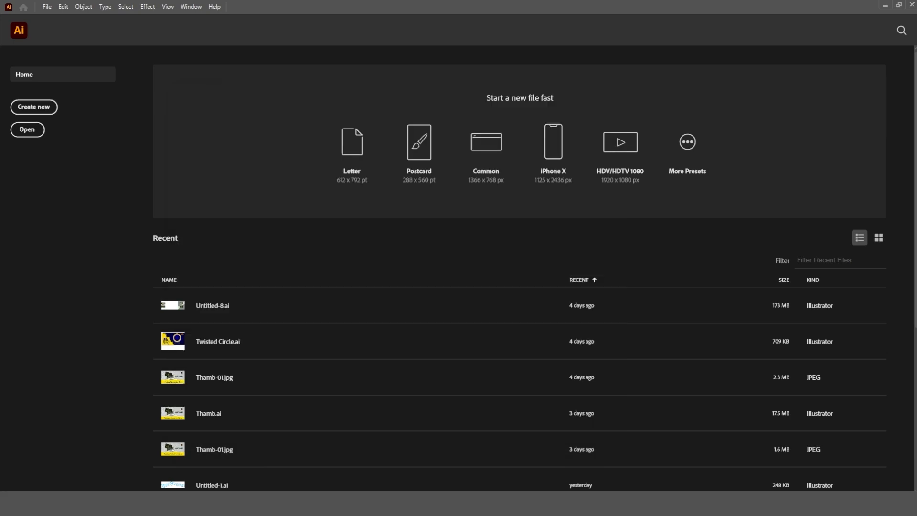
- Set alignment to the artboard and draw a 1280 × 720 px rectangle covering the whole artboard
scroll(297, 301, down, 3)
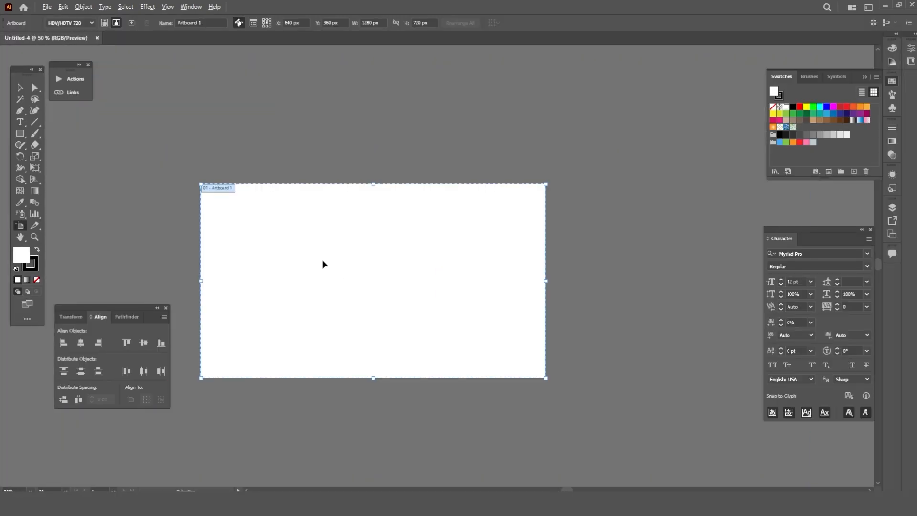
scroll(424, 198, up, 1)
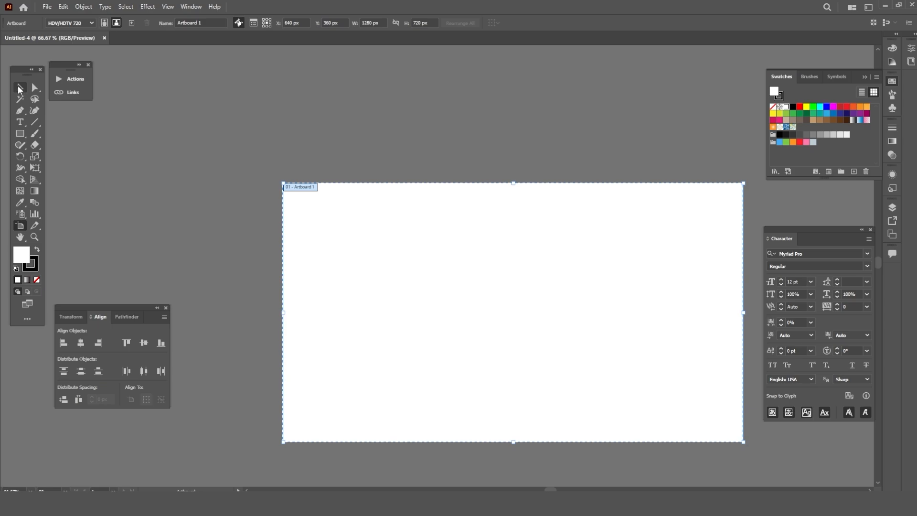
click(19, 89)
scroll(280, 168, down, 1)
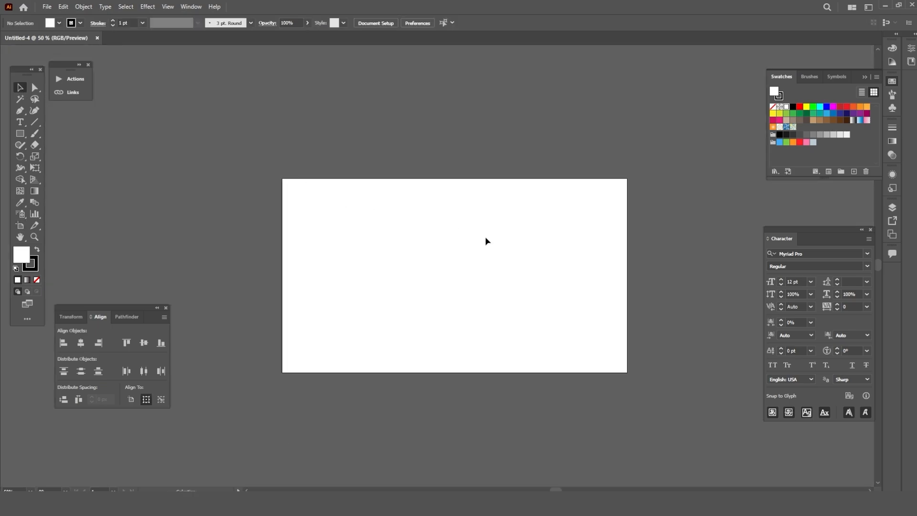
click(131, 400)
key(m)
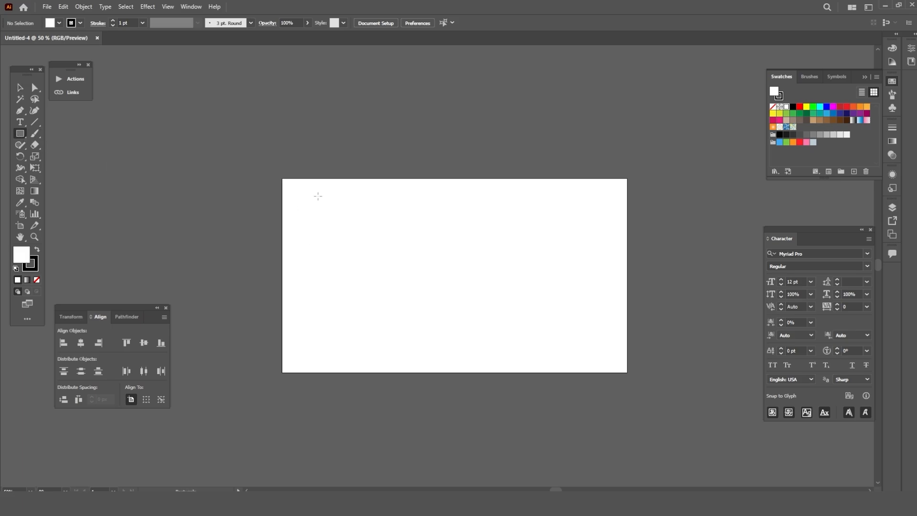
mouse_move(282, 179)
mouse_down()
mouse_move(321, 208)
mouse_move(618, 346)
mouse_move(627, 372)
mouse_up()
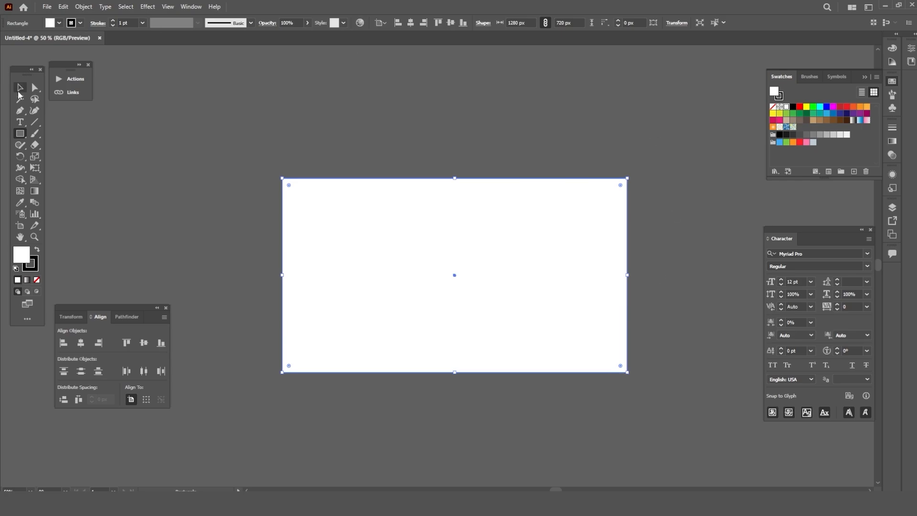
click(19, 89)
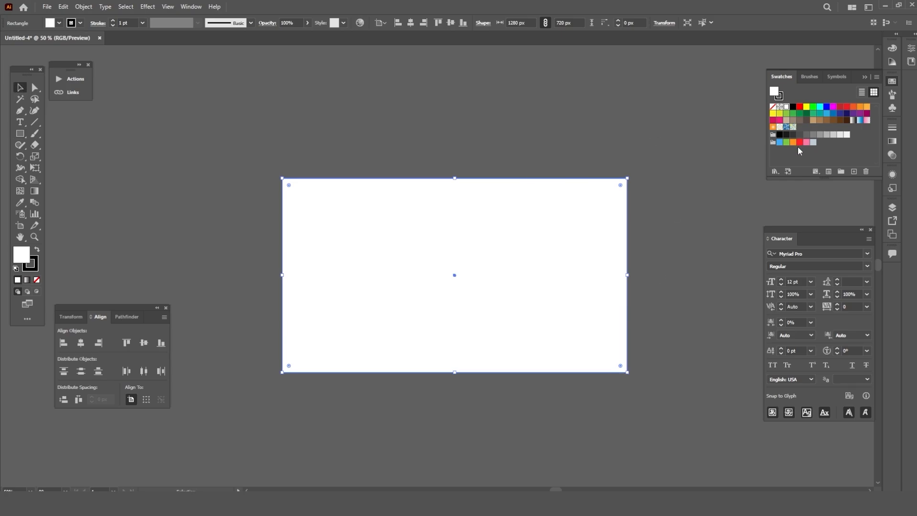
- Remove the rectangle's stroke and fill it with the green radial gradient from the Thamb swatch library
click(775, 172)
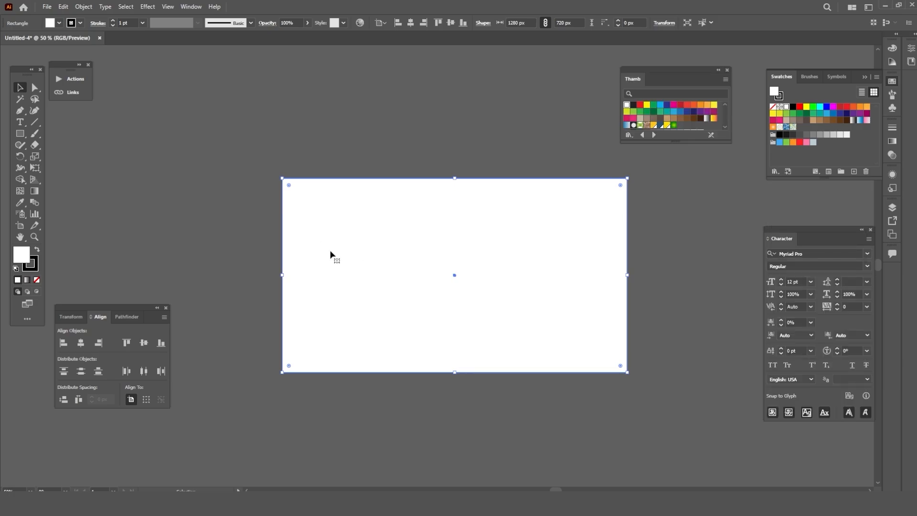
click(80, 23)
click(6, 39)
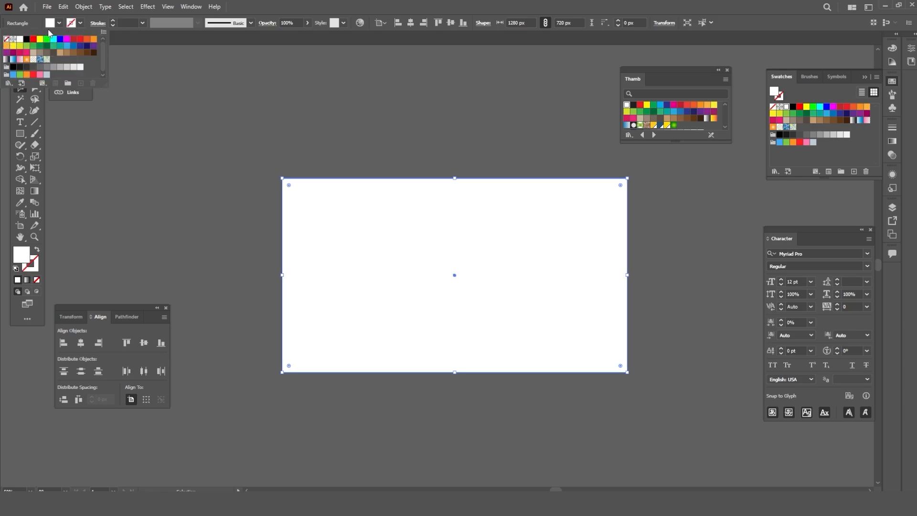
click(674, 125)
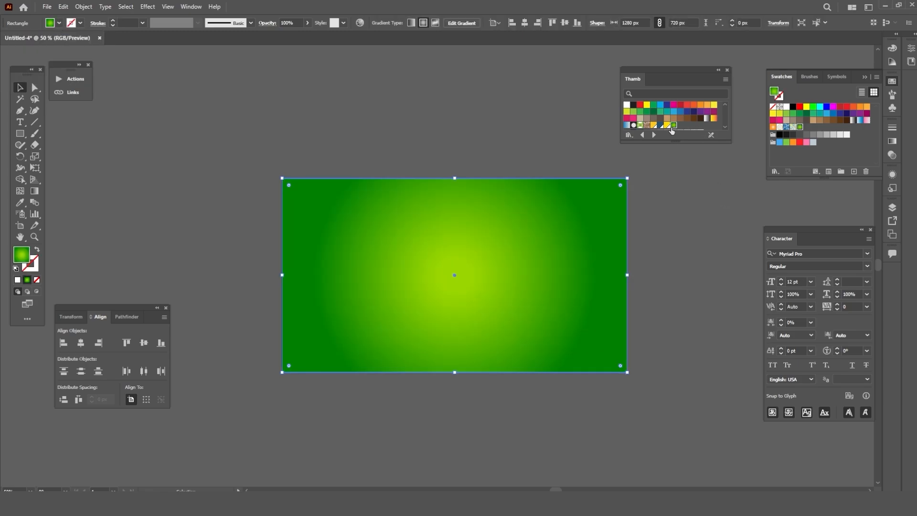
- Examine the colours of both gradient stops in the background rectangle's fill
click(630, 304)
click(450, 341)
click(893, 155)
click(892, 141)
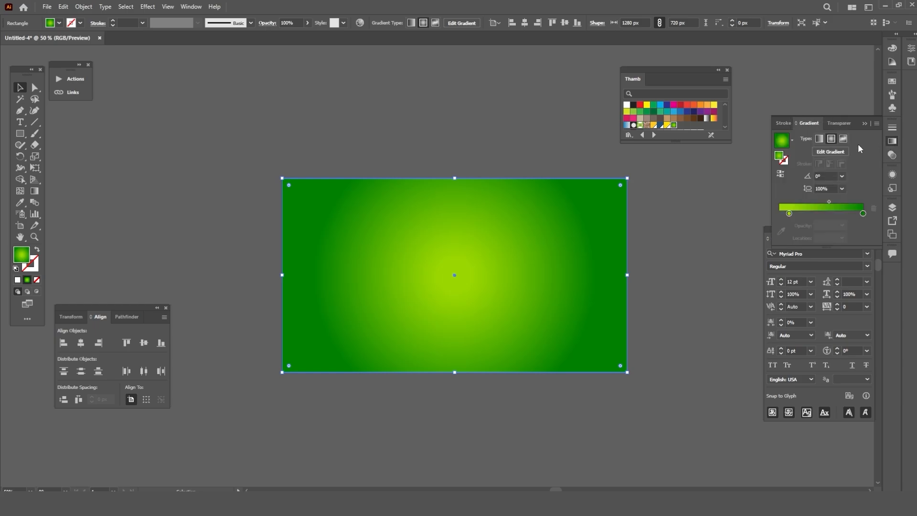
click(789, 214)
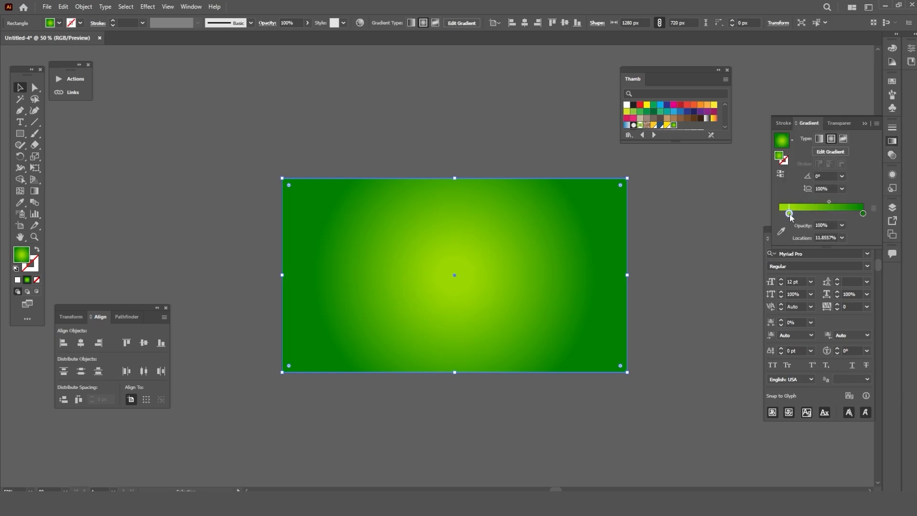
double_click(789, 214)
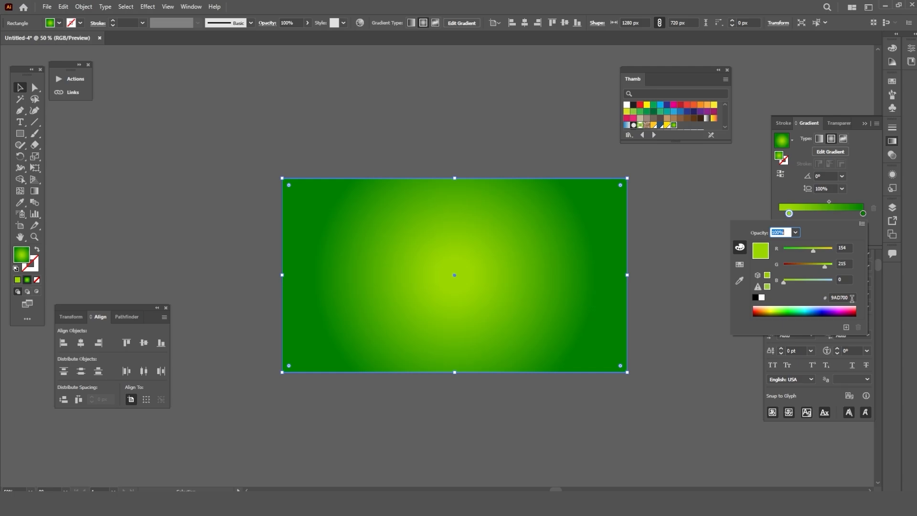
click(866, 219)
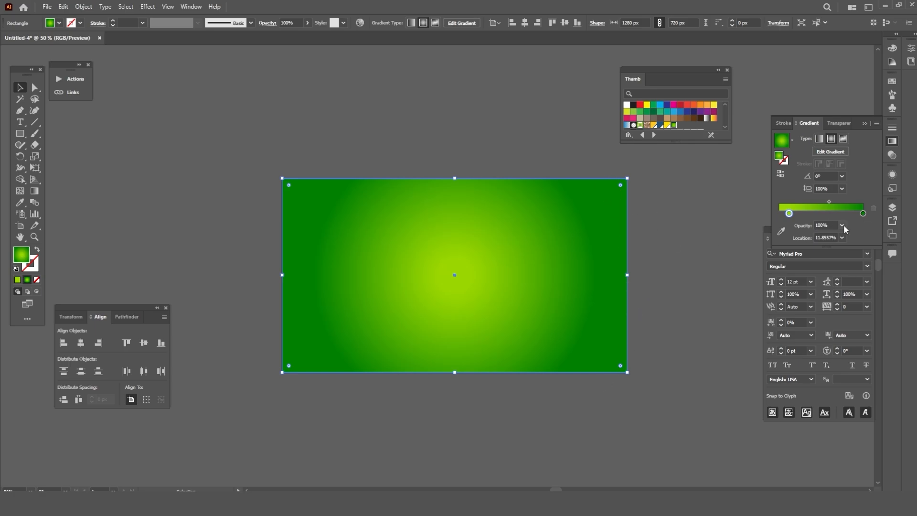
double_click(863, 214)
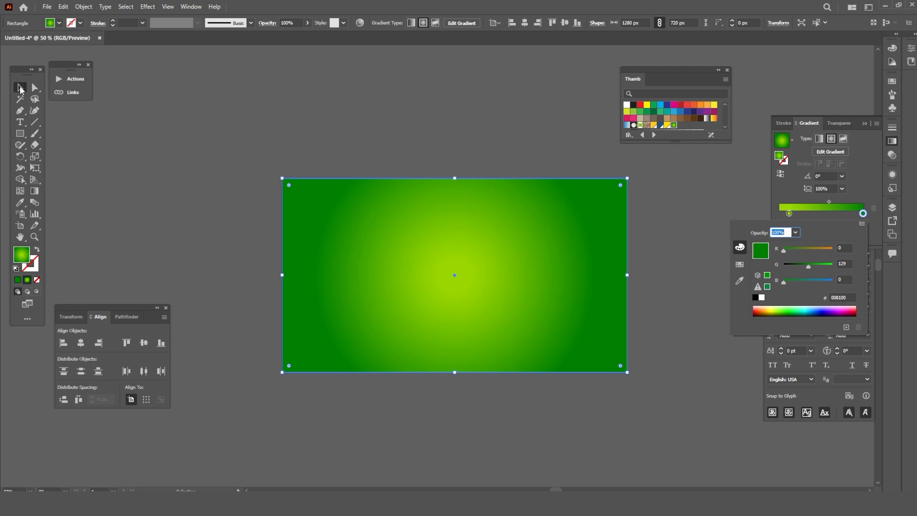
click(20, 89)
click(331, 140)
key(ctrl+0)
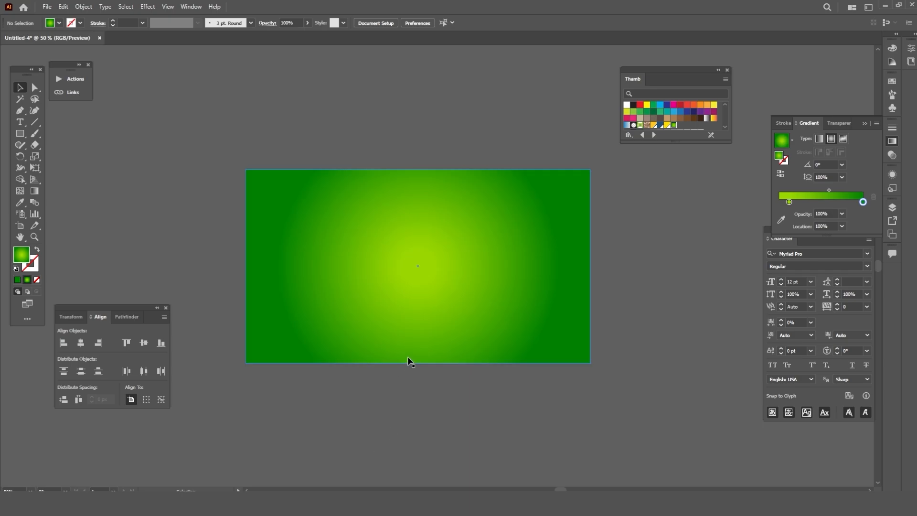
- Draw a freehand Pencil shape about 890 × 1034 px around the artboard's lower-left part, with a jagged diagonal edge across the background
click(20, 111)
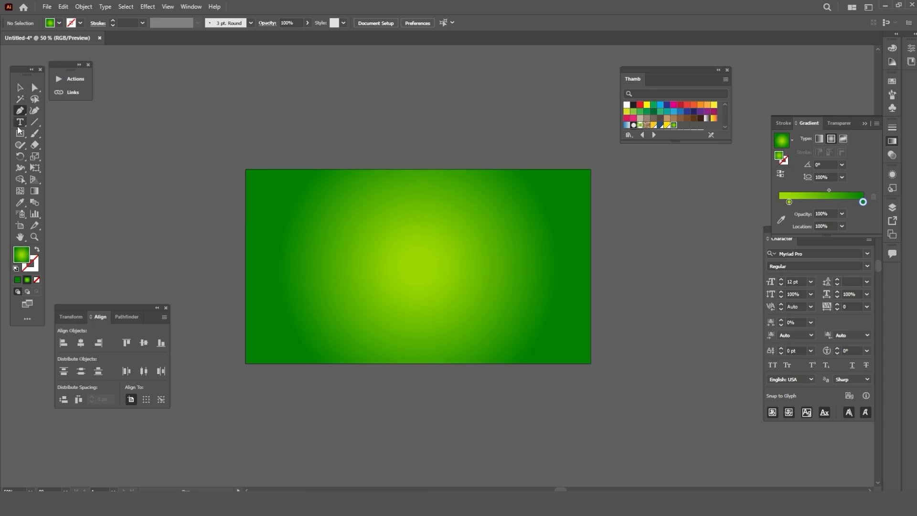
click(19, 142)
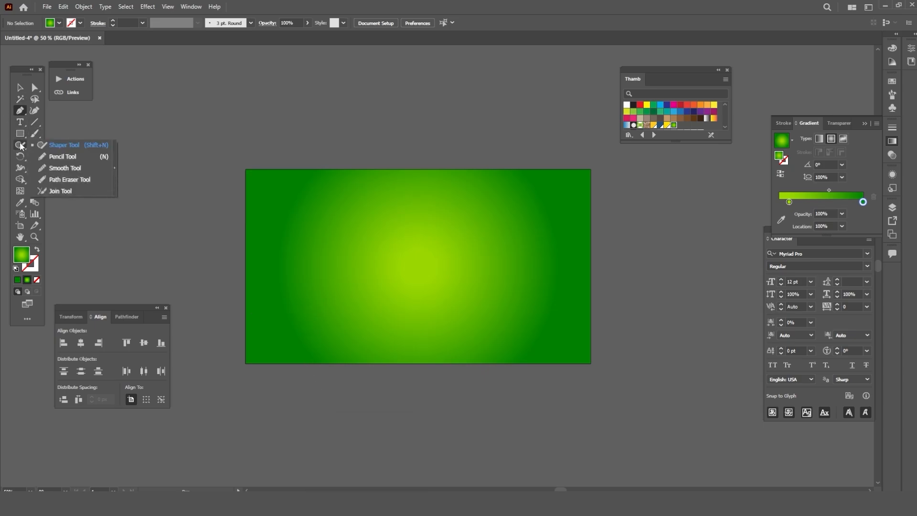
click(77, 156)
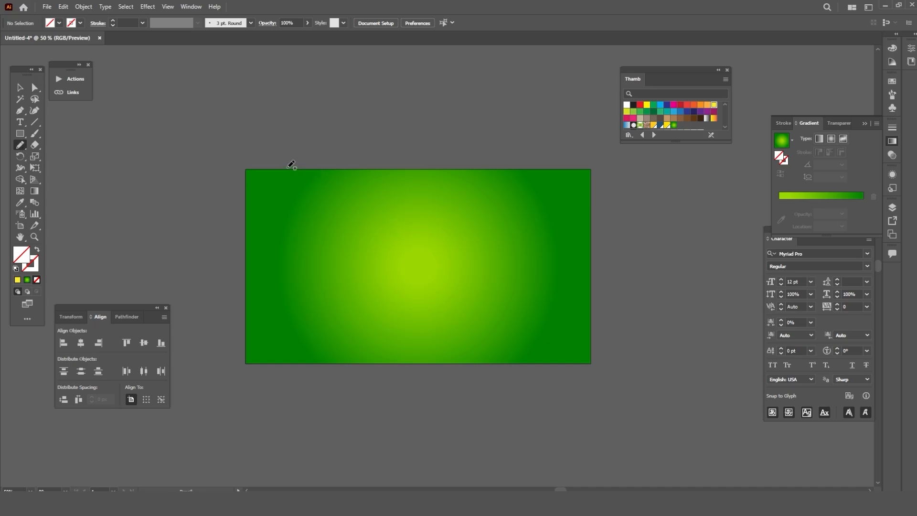
mouse_move(279, 149)
mouse_down()
mouse_move(271, 190)
mouse_move(282, 207)
mouse_move(297, 203)
mouse_move(308, 225)
mouse_move(342, 246)
mouse_up()
mouse_move(382, 225)
mouse_down()
mouse_move(392, 292)
mouse_move(445, 349)
mouse_move(207, 314)
mouse_move(283, 137)
mouse_up()
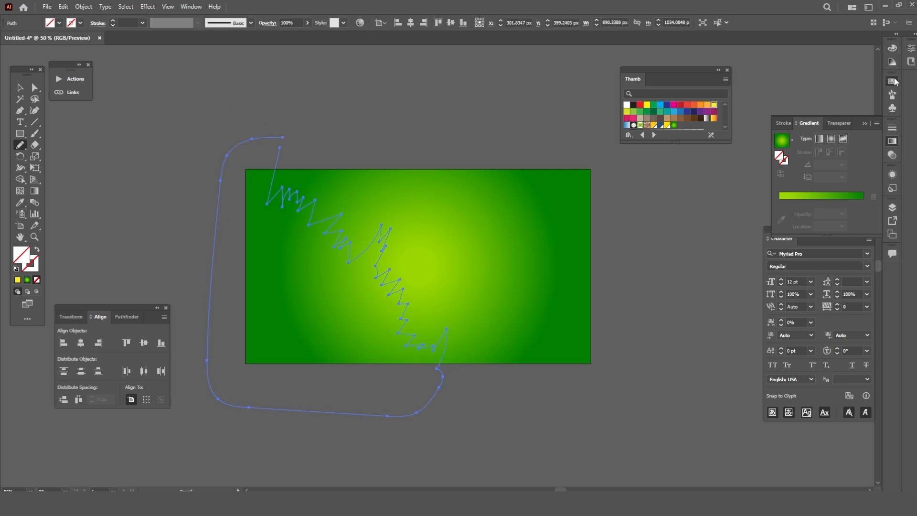
- Fill the jagged shape with yellow and raise the colour's yellow component to 100%
click(893, 81)
click(806, 110)
click(34, 87)
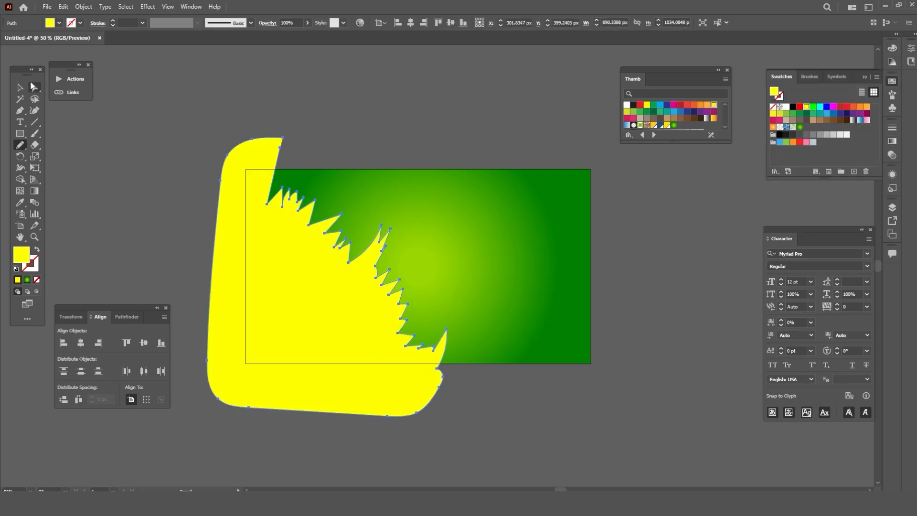
click(271, 270)
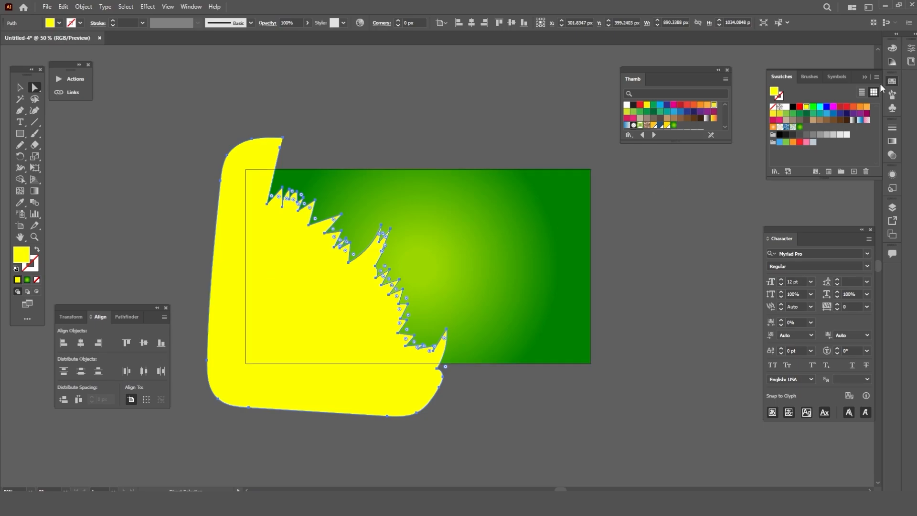
click(893, 48)
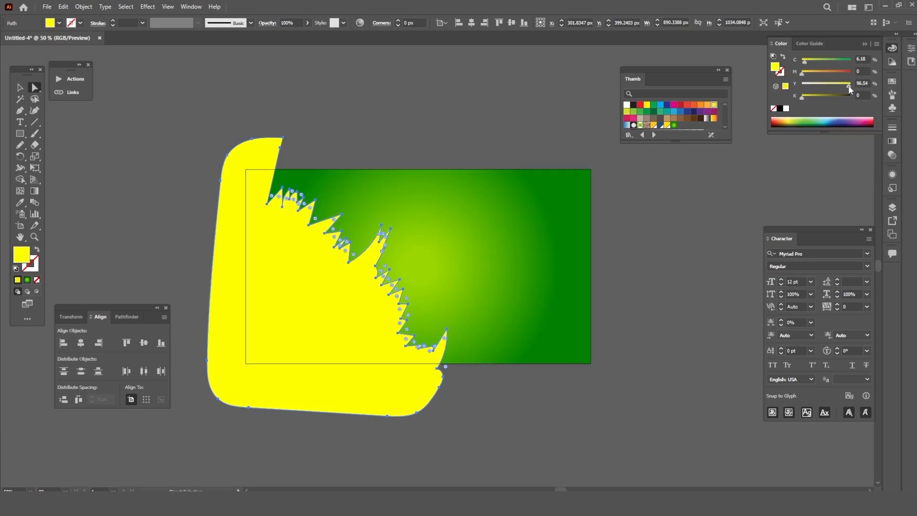
drag(848, 85, 851, 83)
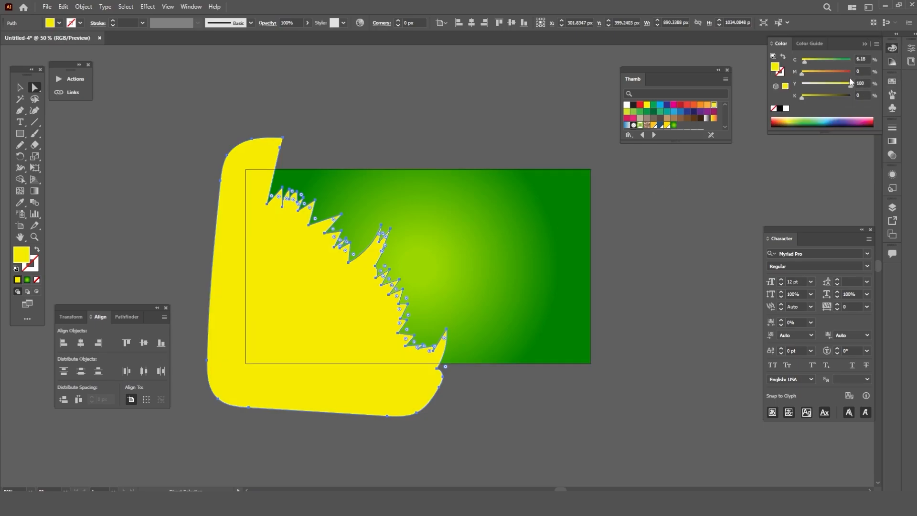
- Refine the jagged shape's yellow by setting cyan to 0% and magenta to 10%
drag(806, 61, 801, 62)
click(803, 73)
text(10)
key(Return)
- Reshape the tall spike midway along the jagged edge by lowering its tip and deepening the notch beside it
scroll(365, 235, up, 2)
click(398, 216)
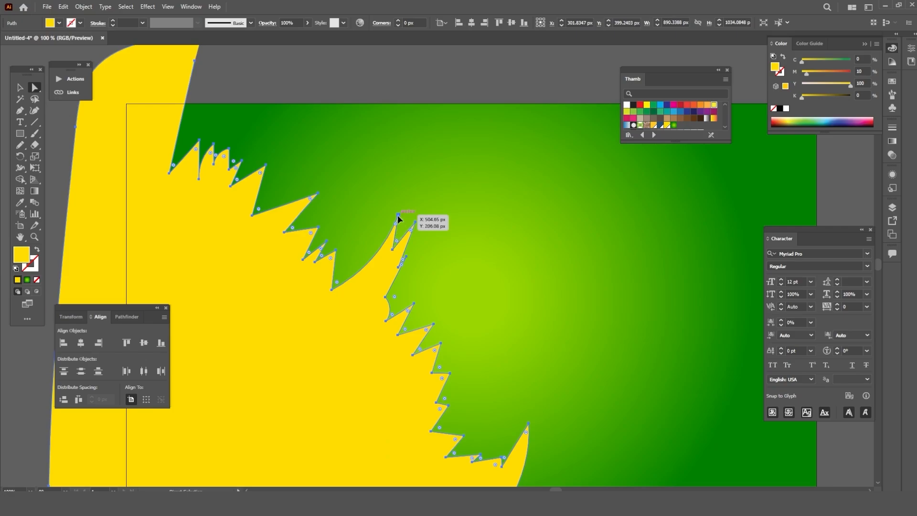
drag(393, 249, 377, 276)
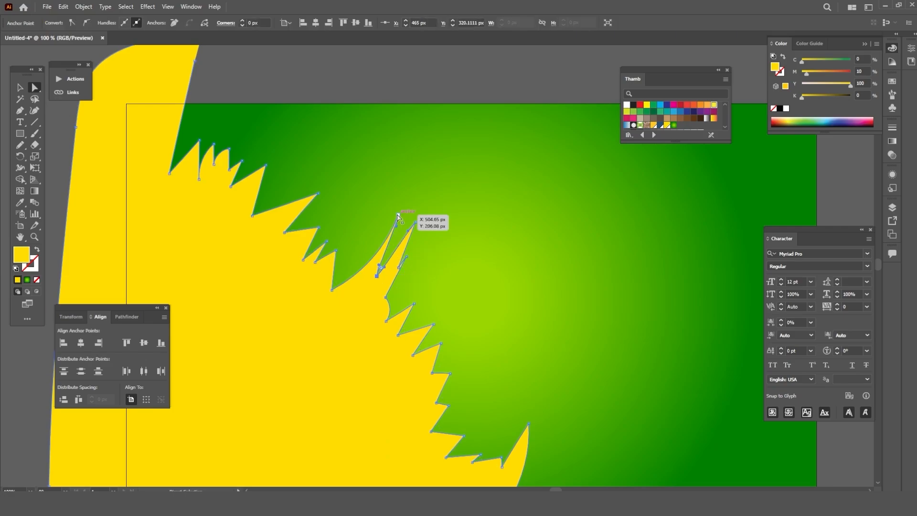
drag(398, 215, 402, 250)
click(356, 233)
scroll(355, 233, down, 2)
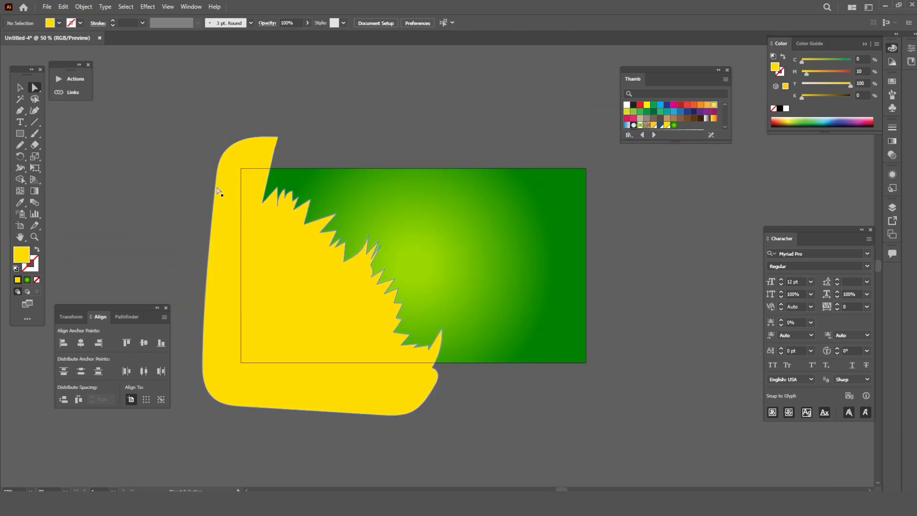
- Draw a gradient-filled rectangle about 828 × 720 px from the artboard's upper-left corner, covering the part of the jagged shape on the artboard
key(v)
click(362, 190)
click(166, 228)
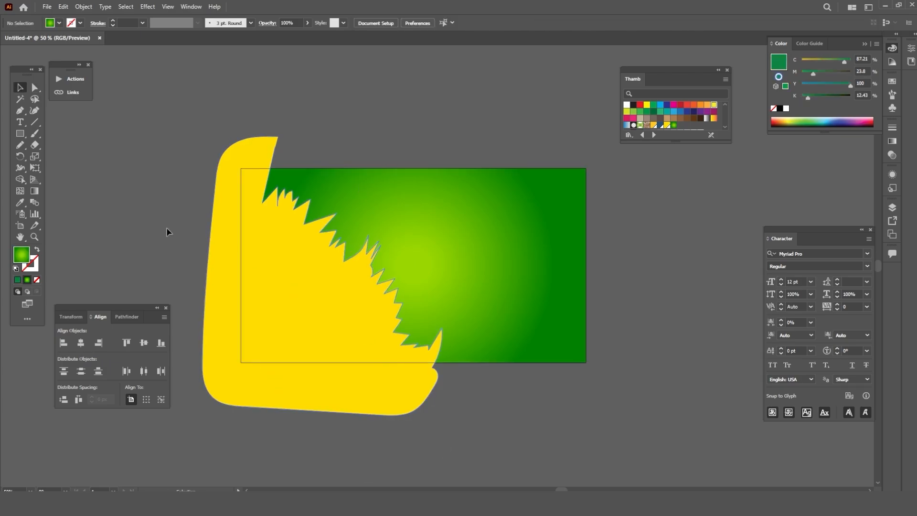
click(20, 134)
drag(241, 169, 463, 361)
key(v)
scroll(256, 177, up, 3)
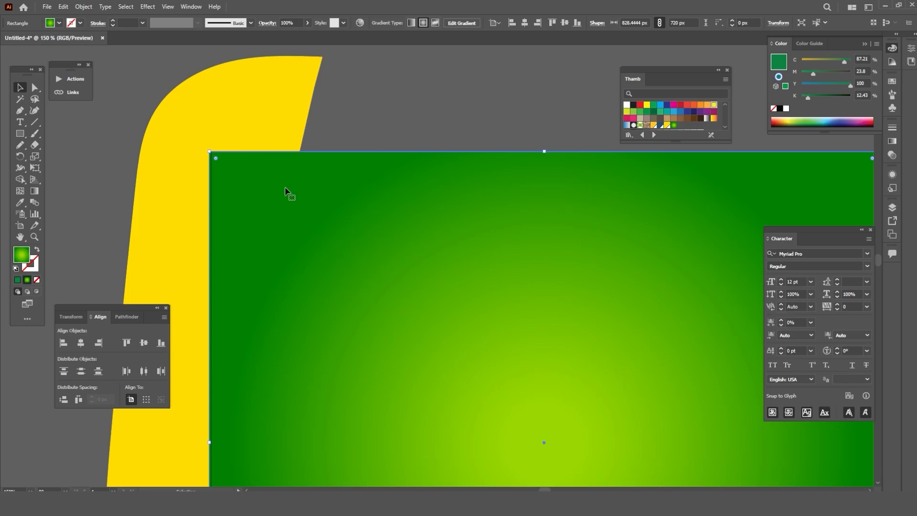
drag(273, 191, 275, 191)
scroll(290, 159, down, 3)
- Remove the yellow areas outside the artboard with Shape Builder and delete the leftover piece of the covering green rectangle
shift+click(271, 131)
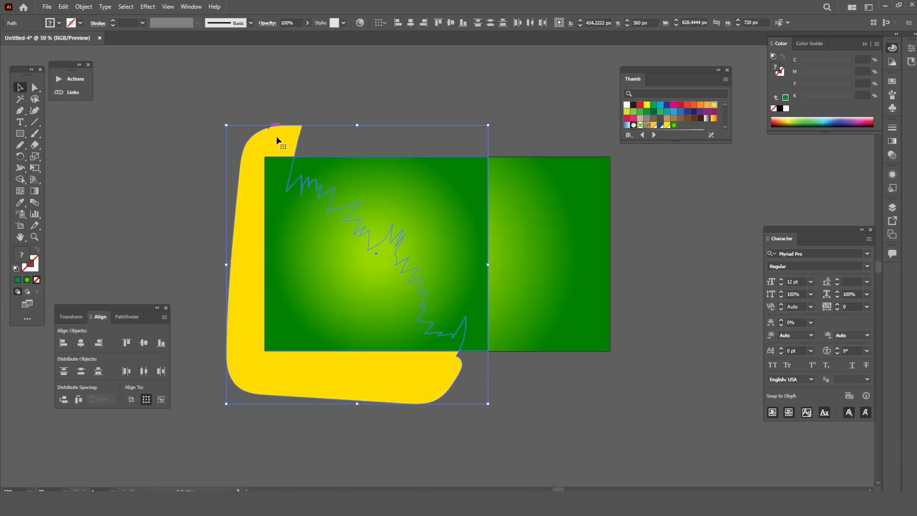
click(20, 179)
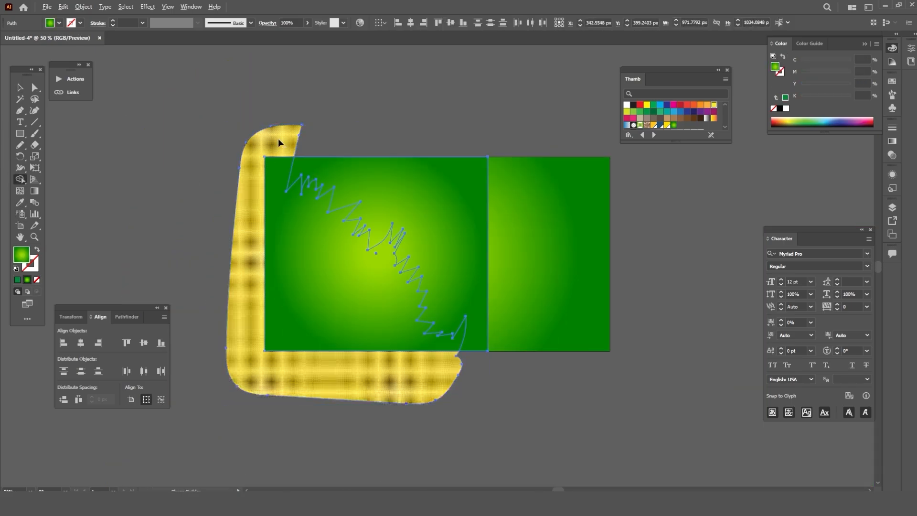
mouse_move(256, 142)
mouse_down()
mouse_move(297, 348)
mouse_move(363, 382)
mouse_up()
key(v)
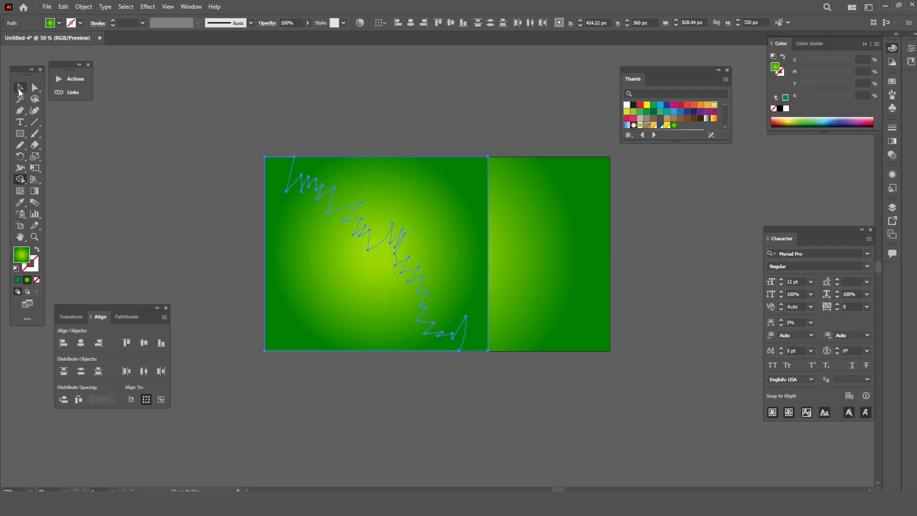
click(374, 115)
click(420, 205)
key(Delete)
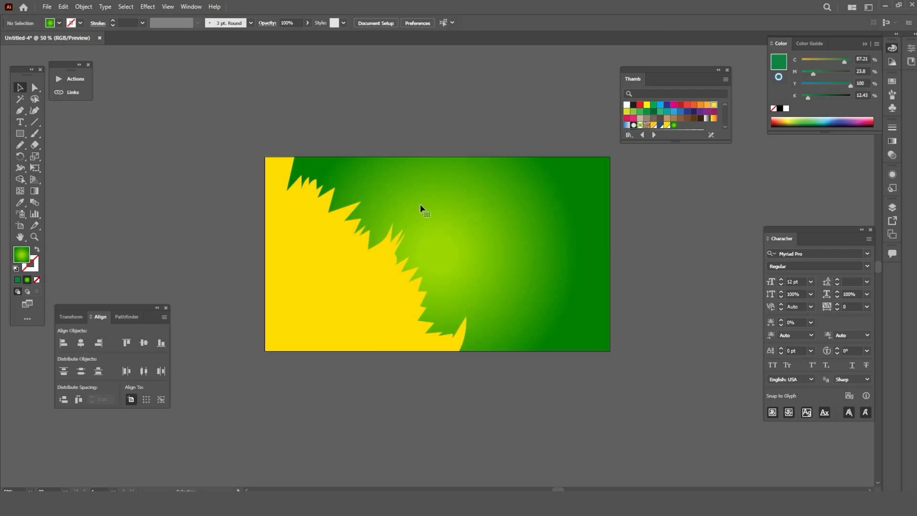
- Start a Drop Shadow effect on the trimmed yellow shape and set its X offset to 7 px
click(351, 243)
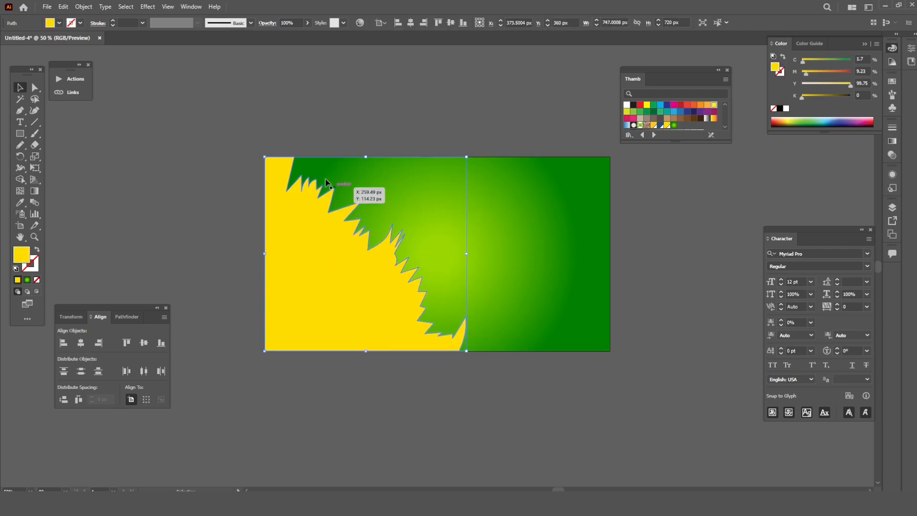
click(468, 395)
click(355, 276)
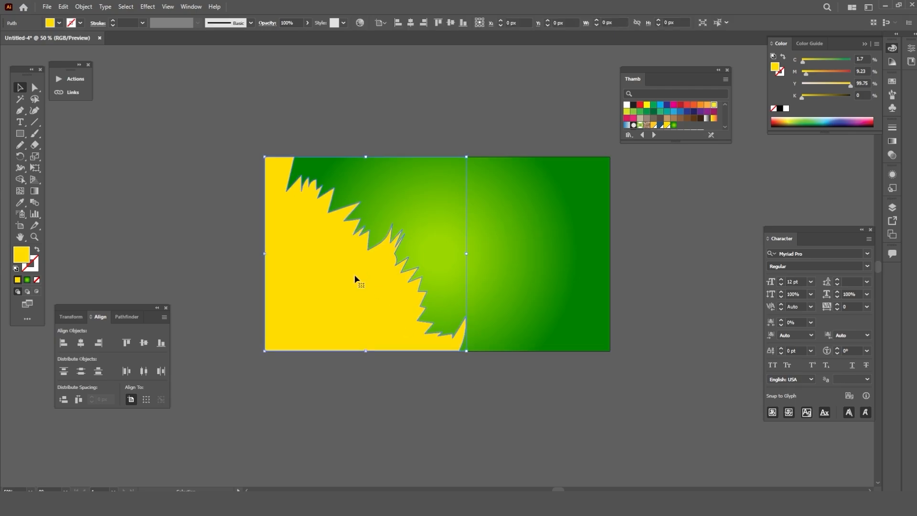
click(148, 6)
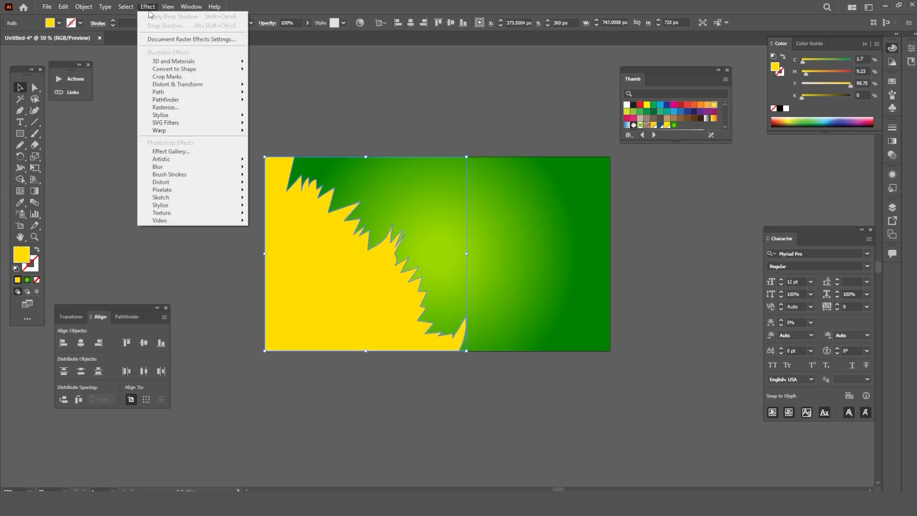
mouse_move(169, 117)
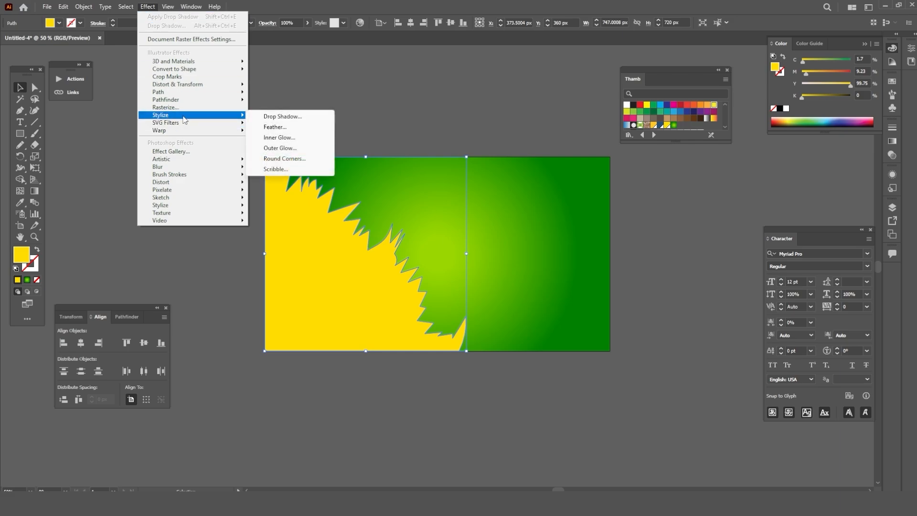
click(278, 118)
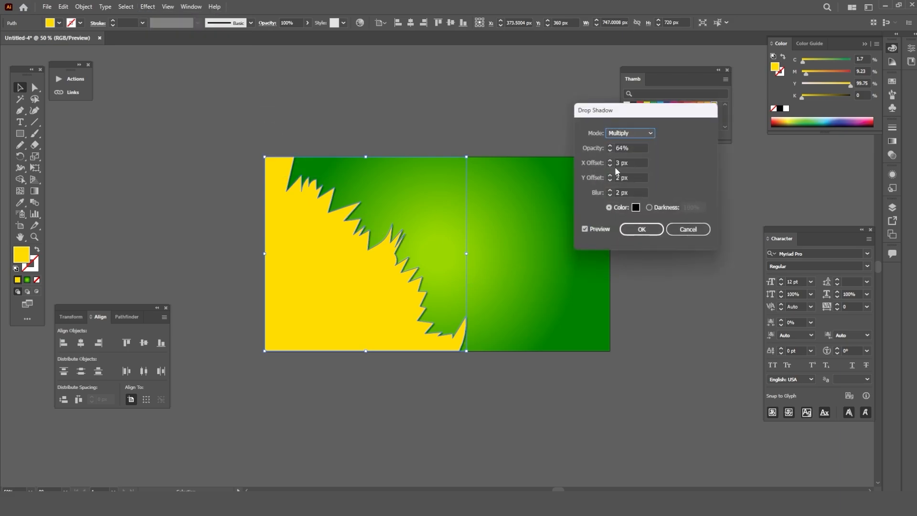
drag(626, 116, 566, 115)
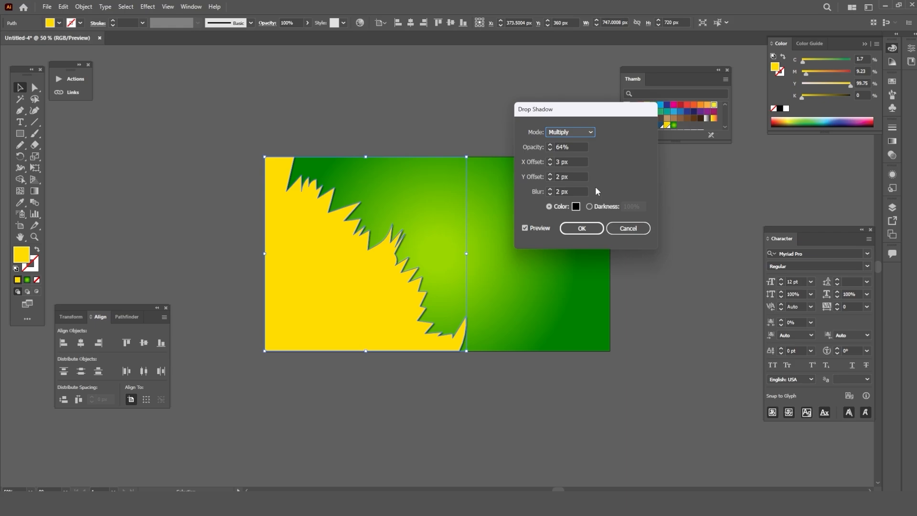
click(576, 161)
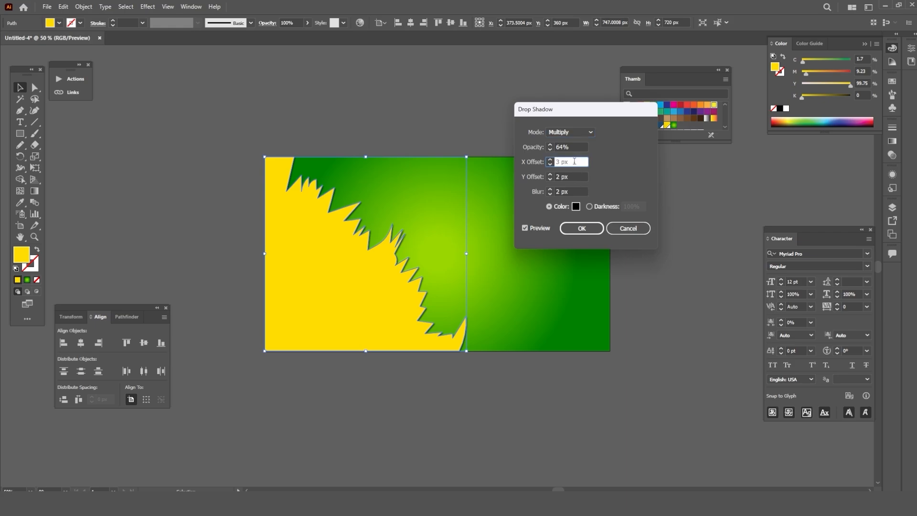
key(Up)
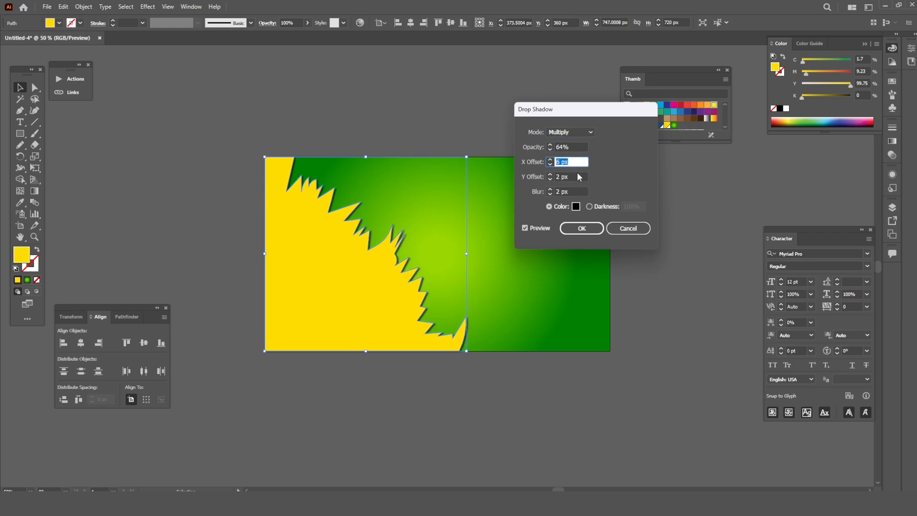
key(Up)
- Set the drop shadow's Y offset to 7 px and its blur to 5 px, and apply the effect
click(576, 177)
key(Up)
key(Up)
key(Up)
key(Up)
key(Up)
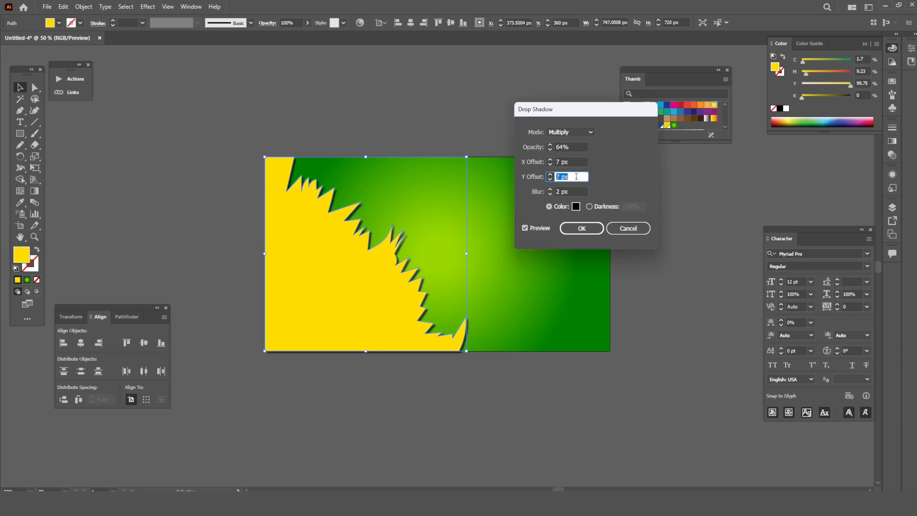
click(575, 191)
key(Up)
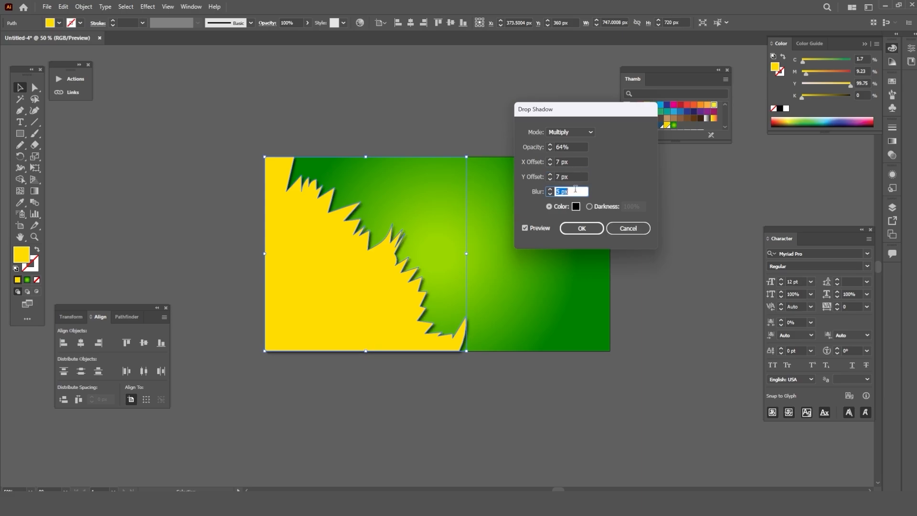
key(Return)
click(437, 368)
- Paste the copied triangle artwork onto the green area right of the jagged shape and scale it to about 610 × 574 px
scroll(437, 368, down, 2)
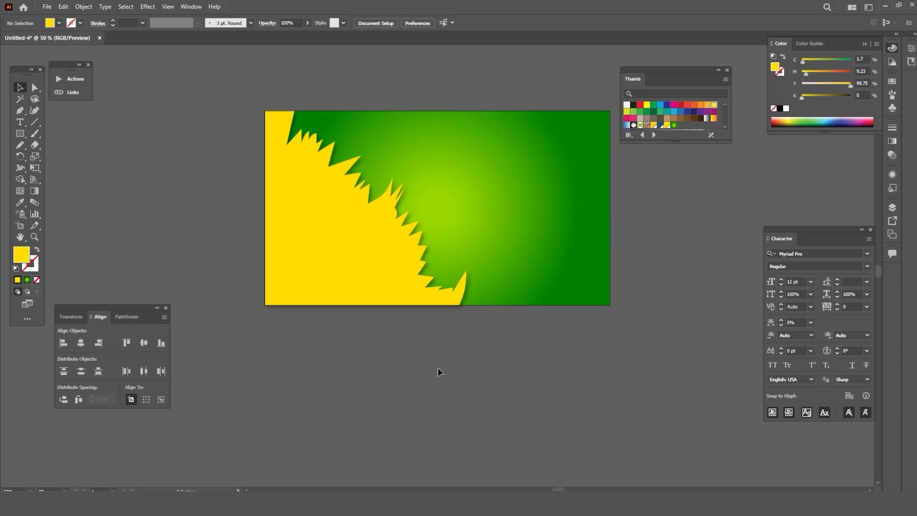
scroll(433, 388, up, 1)
scroll(431, 368, down, 2)
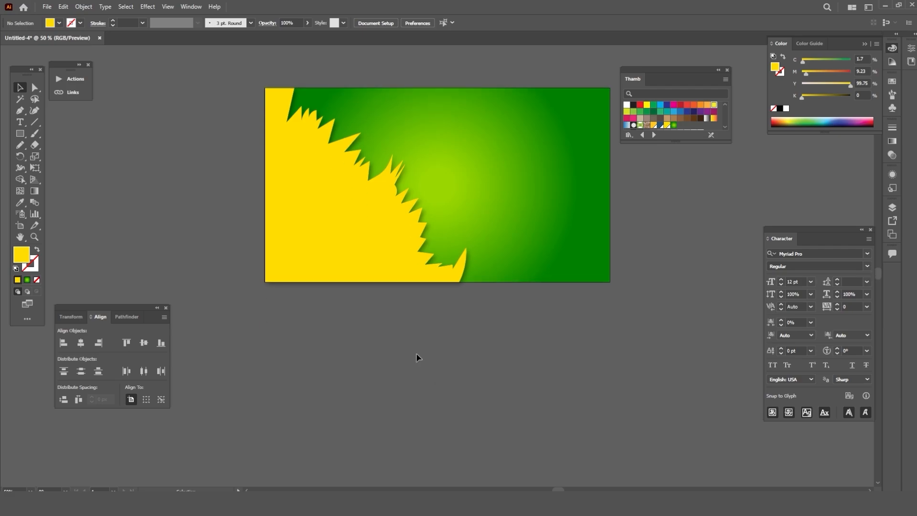
scroll(526, 370, up, 1)
scroll(349, 307, down, 1)
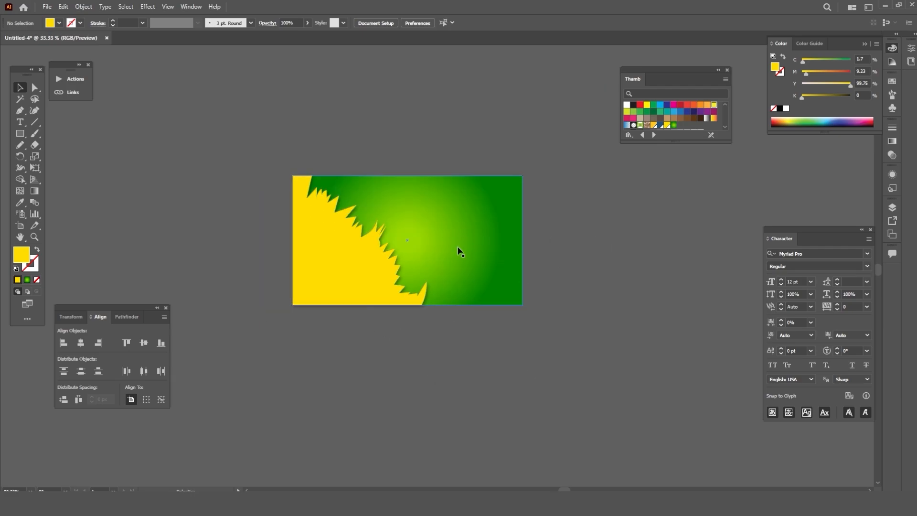
key(ctrl+v)
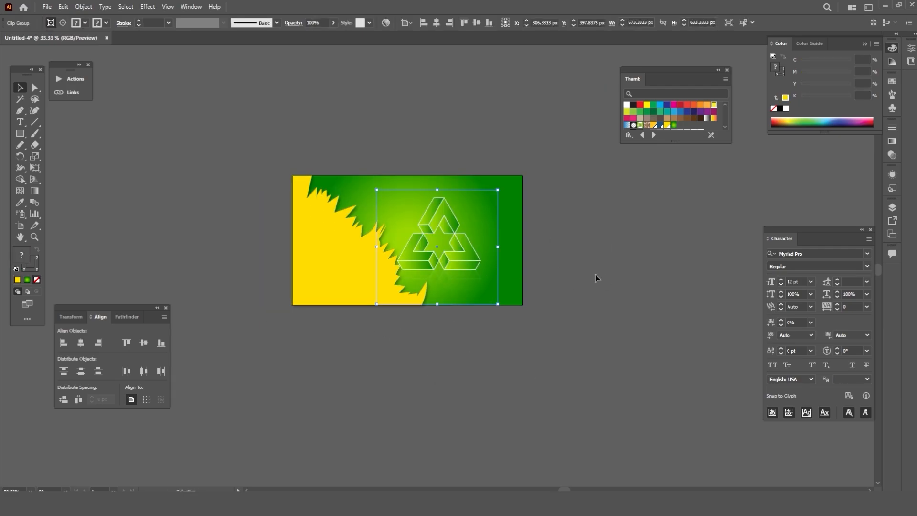
drag(427, 259, 438, 253)
scroll(459, 214, up, 1)
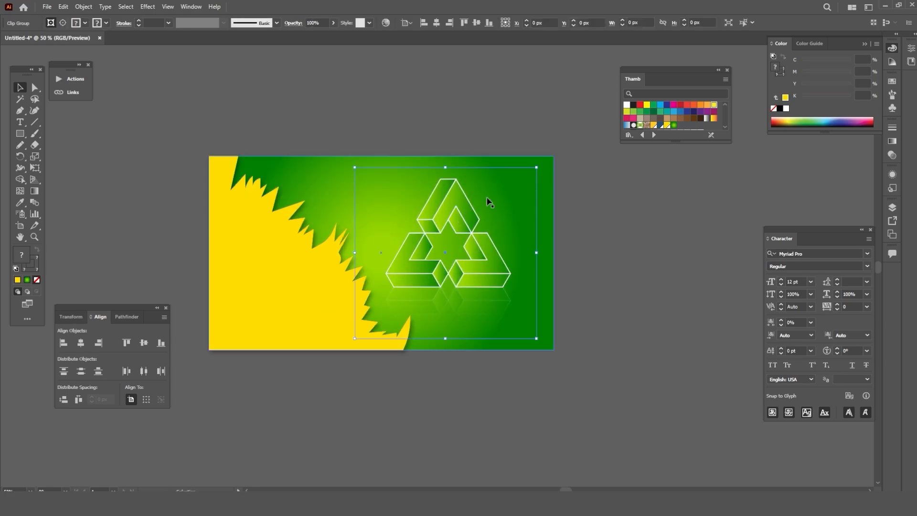
drag(537, 167, 528, 176)
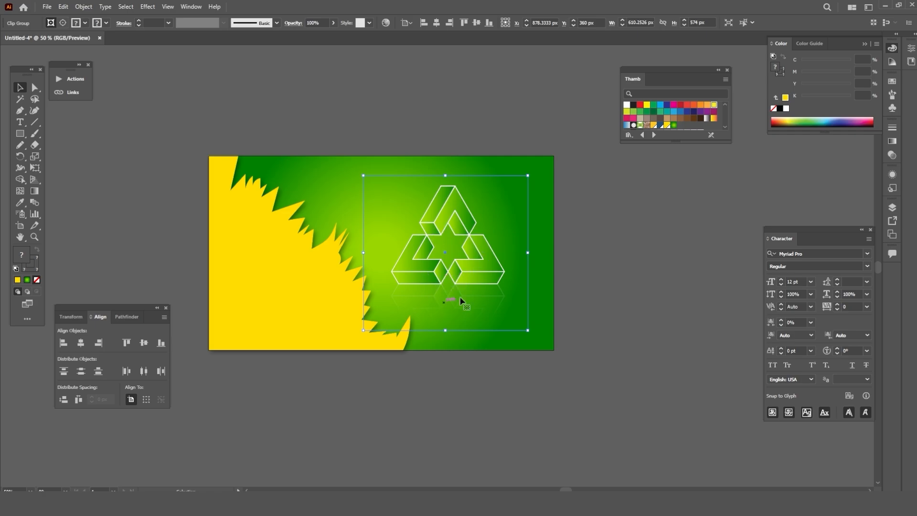
- Shift the triangle artwork slightly left, closer to the jagged yellow edge
click(628, 256)
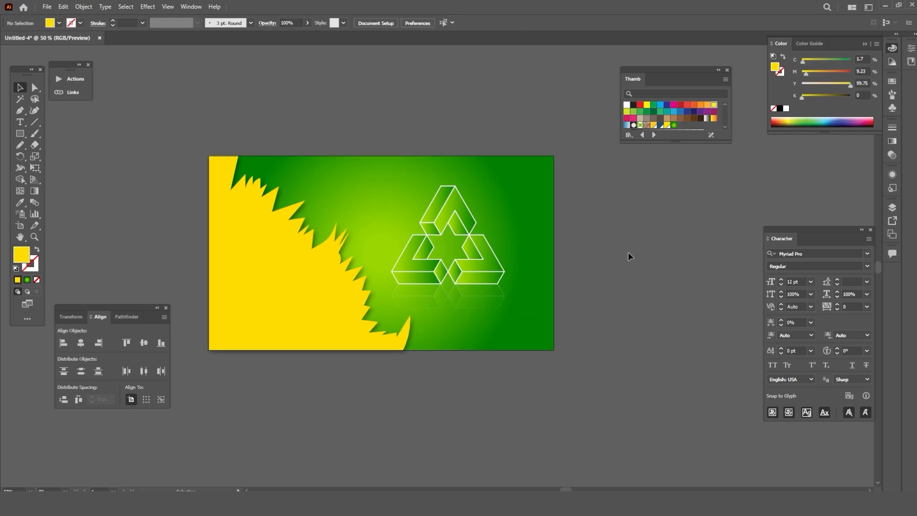
click(474, 273)
click(575, 277)
click(489, 272)
drag(489, 273, 483, 273)
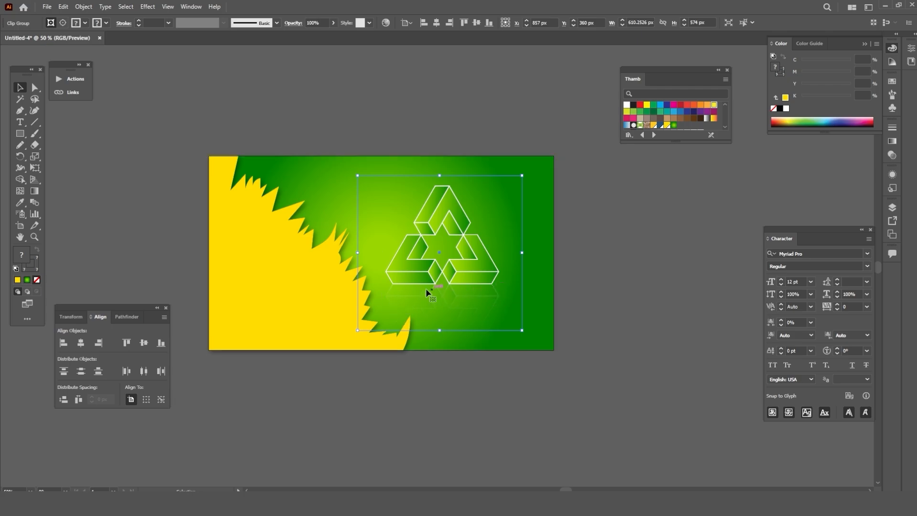
click(498, 381)
drag(467, 273, 467, 277)
click(635, 295)
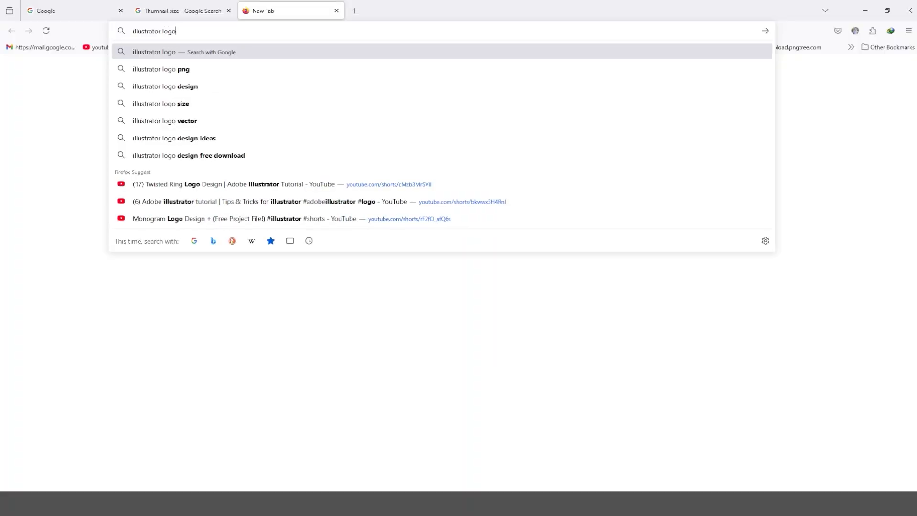
- Switch to Firefox, search Google for "illustrator logo", and copy the first Adobe Illustrator icon image
key(Return)
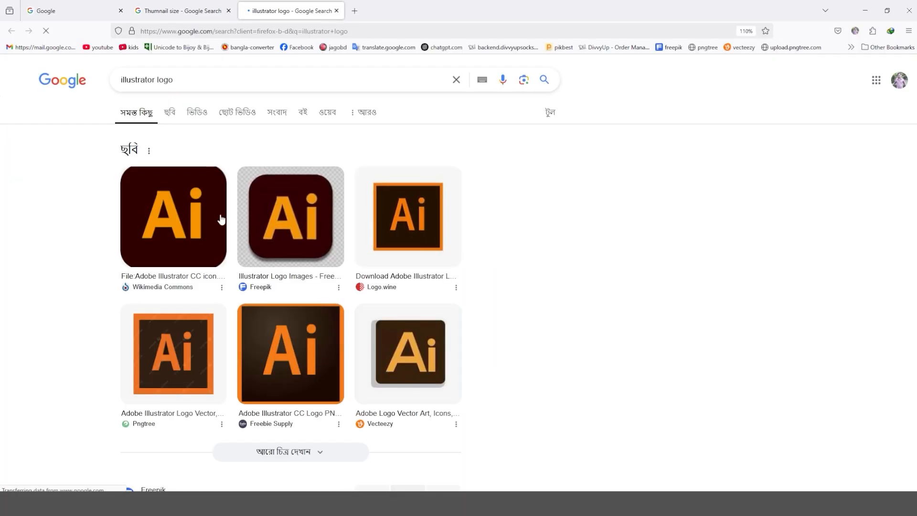
click(173, 217)
right_click(604, 299)
click(631, 177)
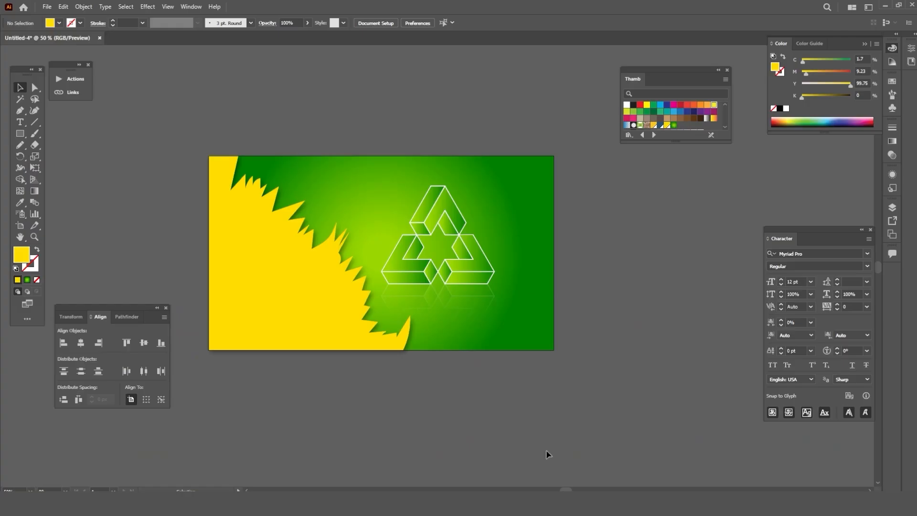
- Switch back to Illustrator, paste the Ai logo, and place it at about 92 × 89 px near the artboard's upper-right corner
key(ctrl+v)
key(ctrl+minus)
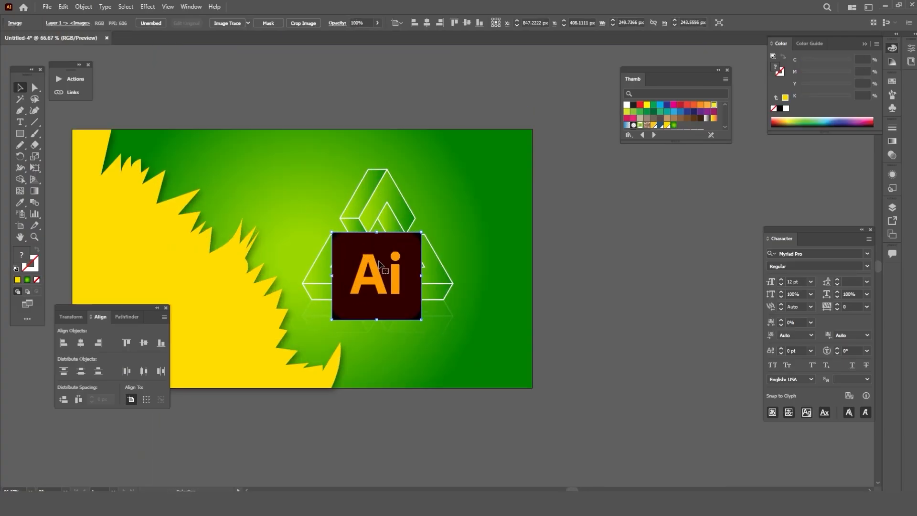
key(ctrl+plus)
key(ctrl+plus)
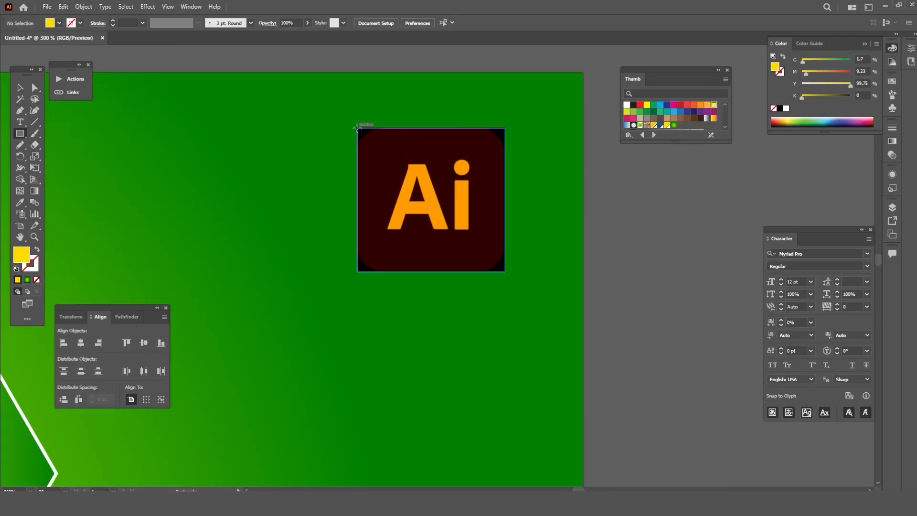
- Draw a rectangle about 92 × 89 px with corners rounded to about 15 px over the Ai logo and clip the image to it
drag(358, 128, 505, 271)
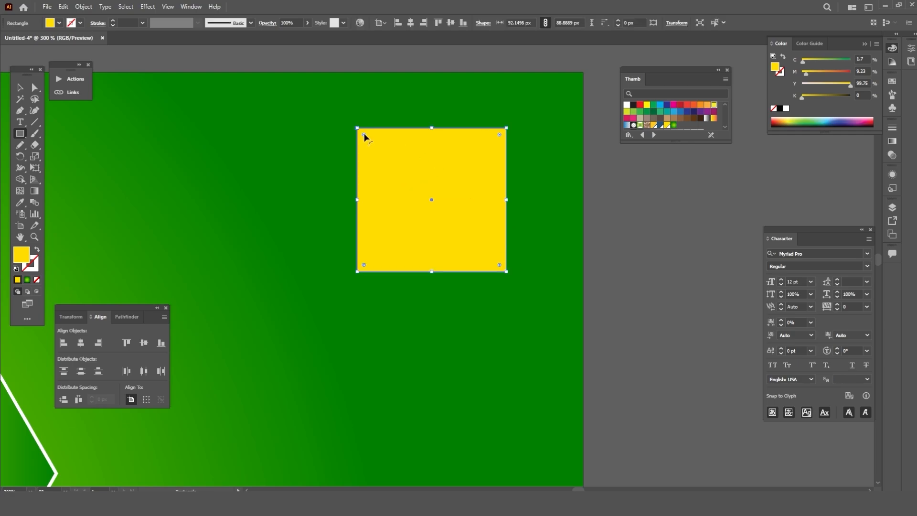
drag(364, 135, 388, 149)
click(19, 87)
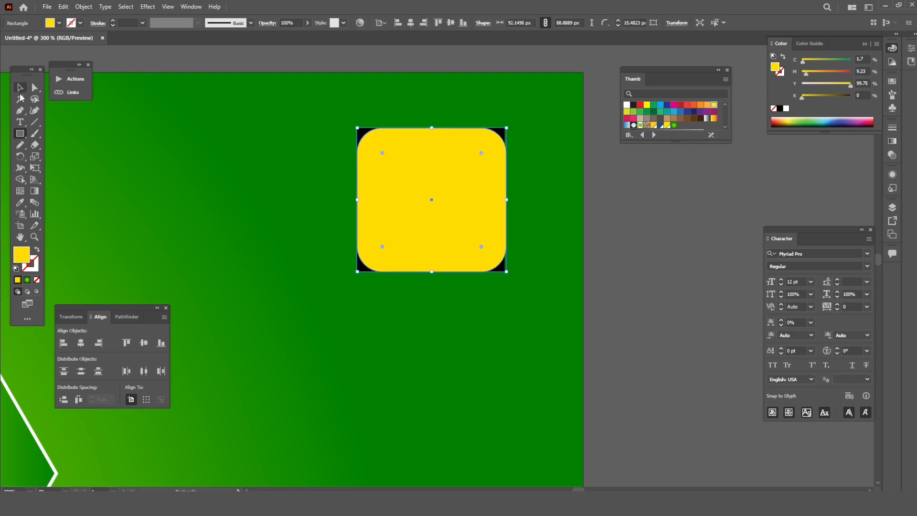
shift+click(362, 132)
key(ctrl+7)
click(645, 265)
scroll(428, 157, down, 2)
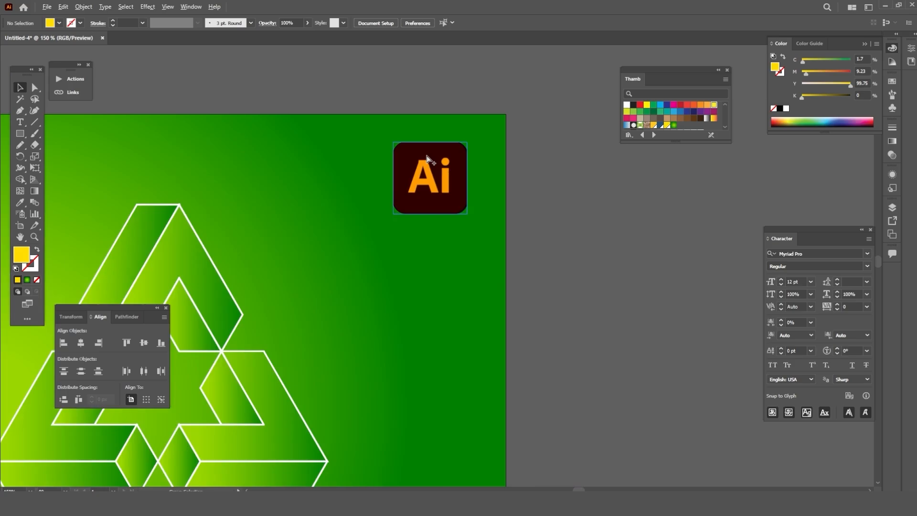
- Move the Ai logo slightly right and down to about X 1190 px, Y 87 px
click(433, 186)
scroll(433, 186, down, 1)
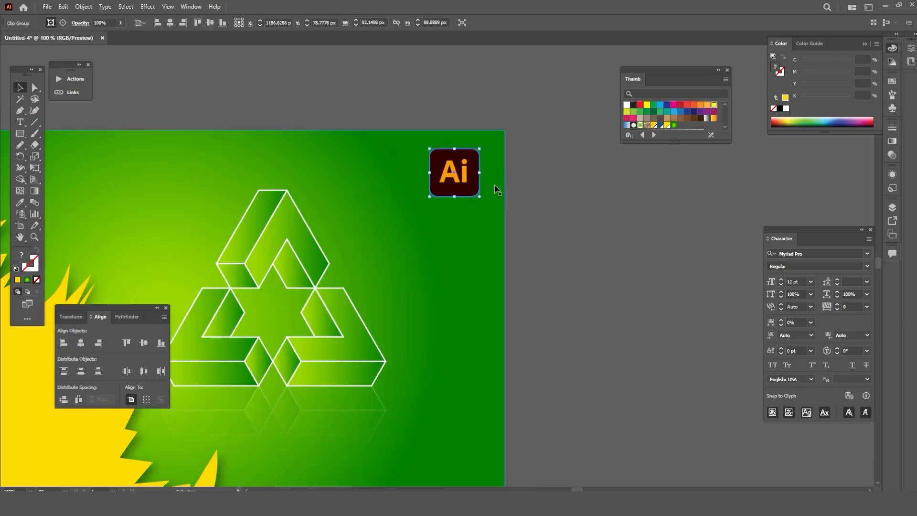
click(597, 242)
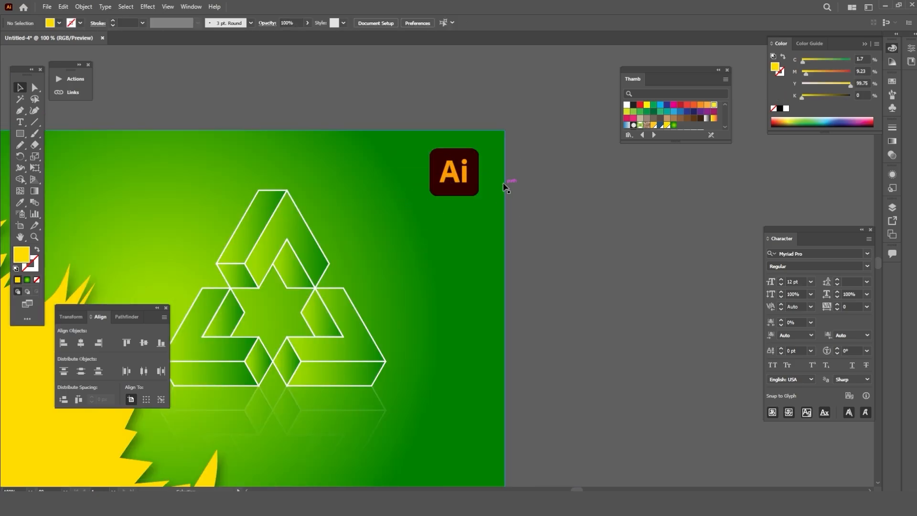
scroll(464, 162, up, 2)
click(470, 184)
click(652, 202)
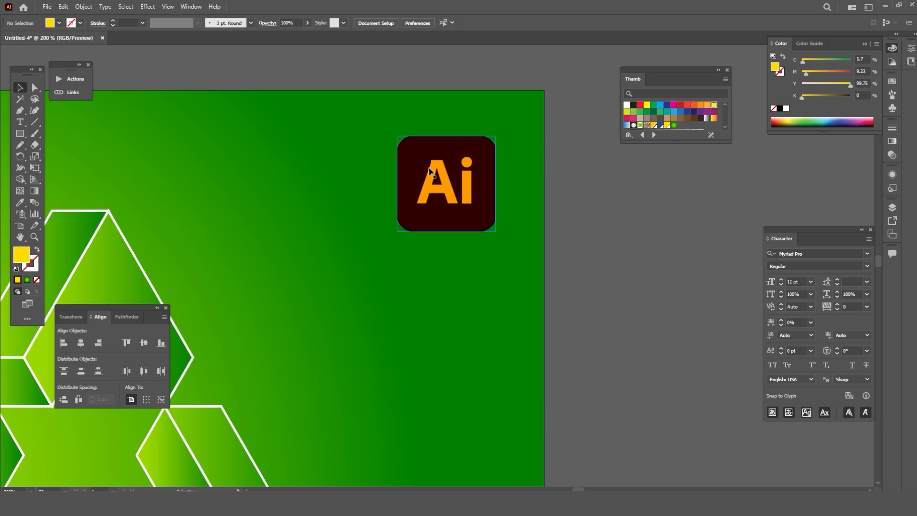
- Apply a white Outer Glow to the Ai logo in Screen mode with 75% opacity and 6 px blur
click(447, 182)
click(152, 10)
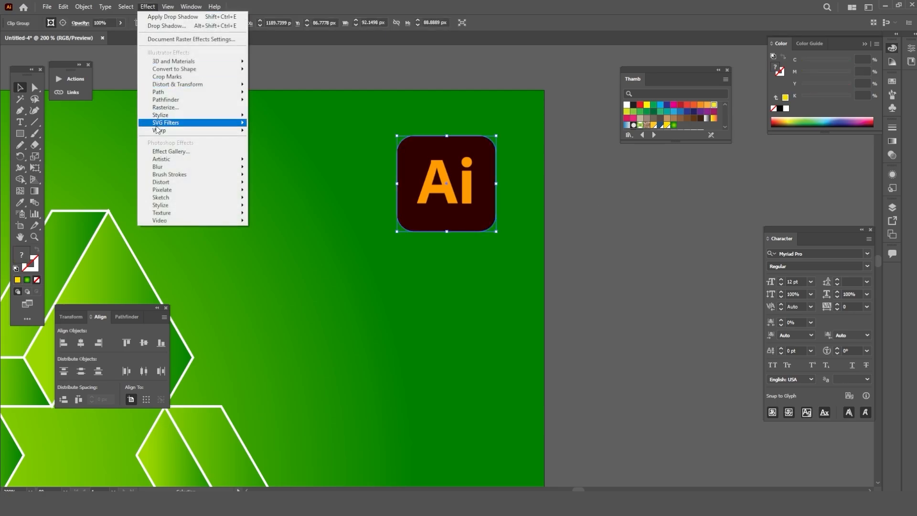
mouse_move(218, 118)
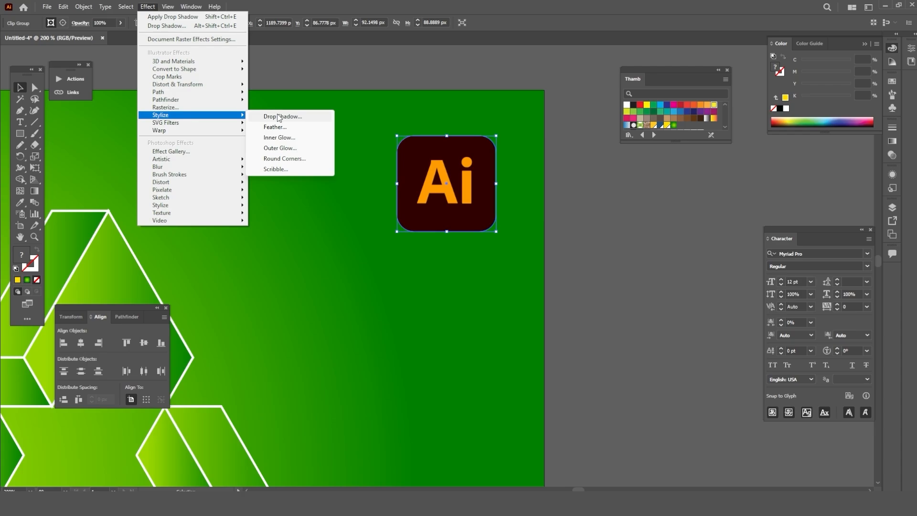
click(280, 148)
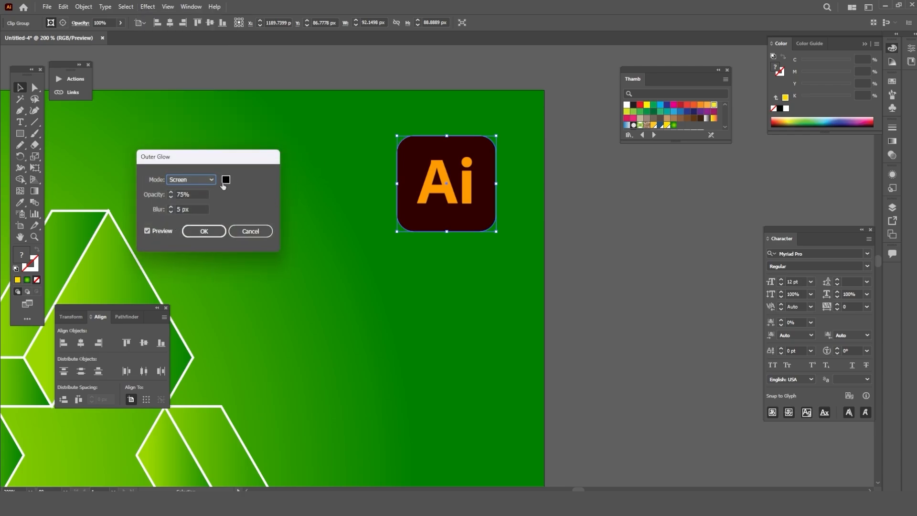
click(226, 180)
drag(452, 131, 442, 114)
drag(693, 96, 755, 165)
click(731, 194)
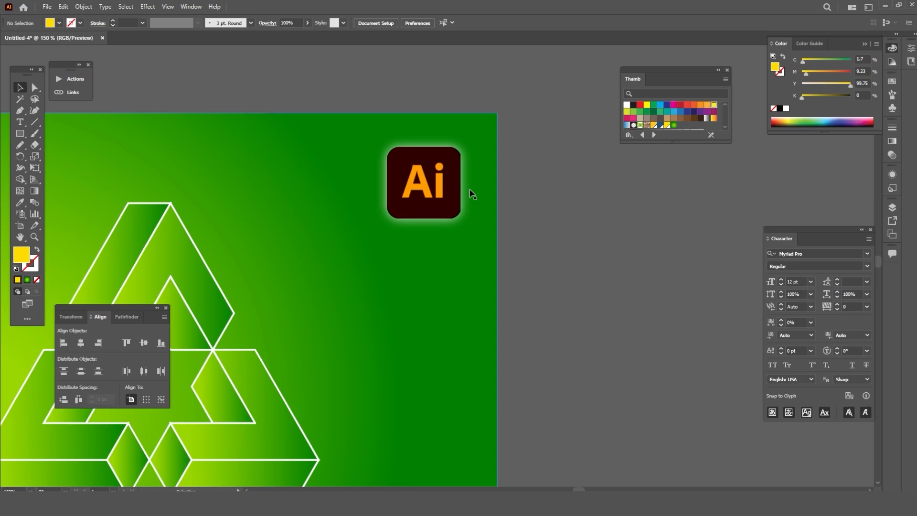
- Add a second white Outer Glow to the Ai logo in Screen mode, reducing its blur and raising its opacity
click(435, 193)
click(147, 6)
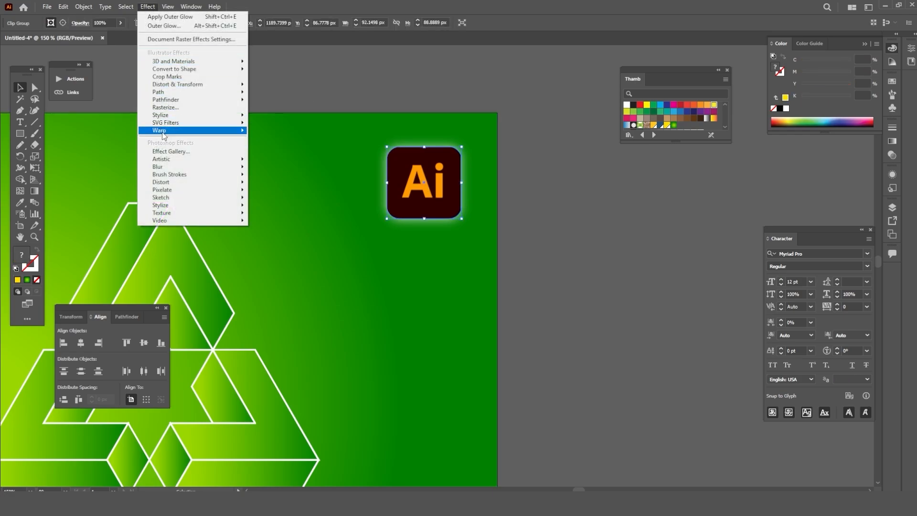
mouse_move(163, 117)
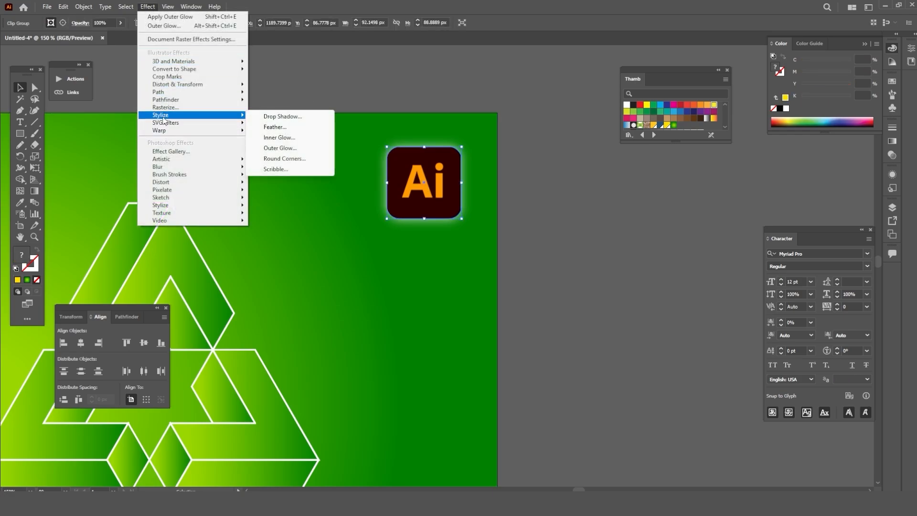
click(280, 149)
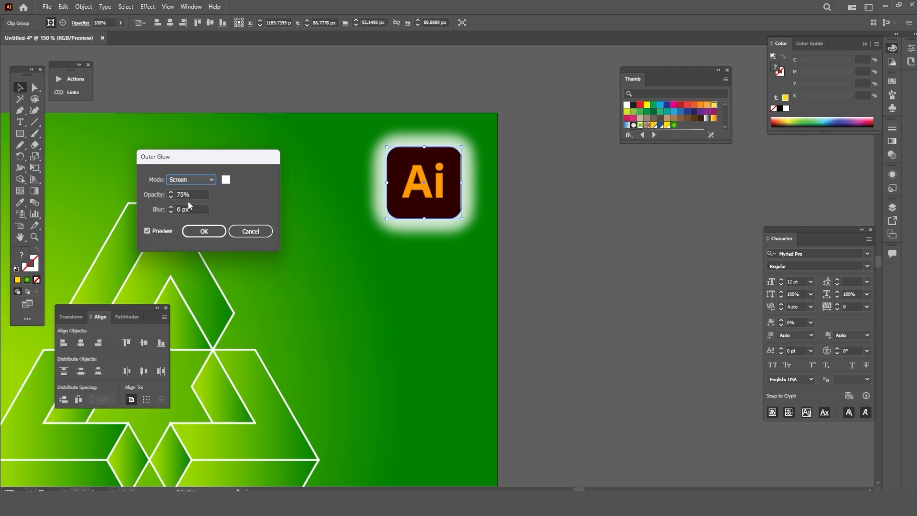
click(170, 212)
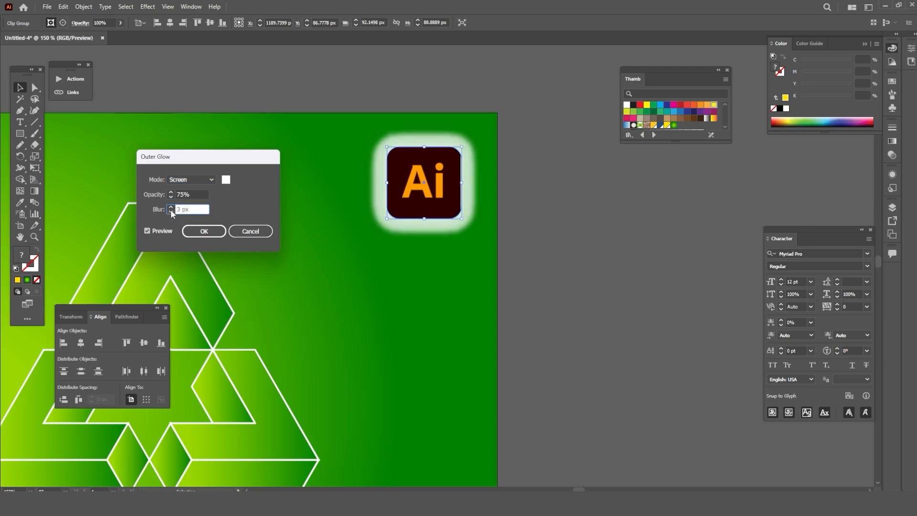
click(170, 211)
click(170, 193)
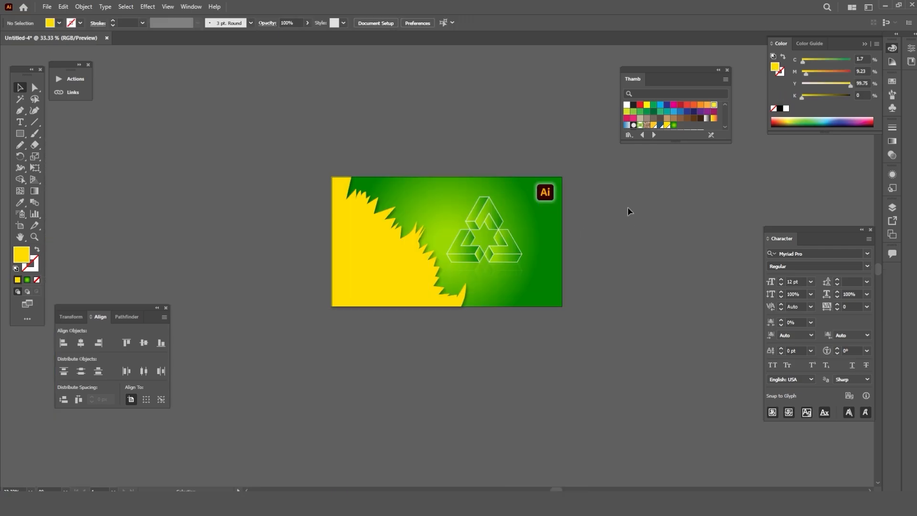
- Add the text "3D" in black at about 140 pt on the upper part of the yellow shape
scroll(295, 185, up, 2)
key(t)
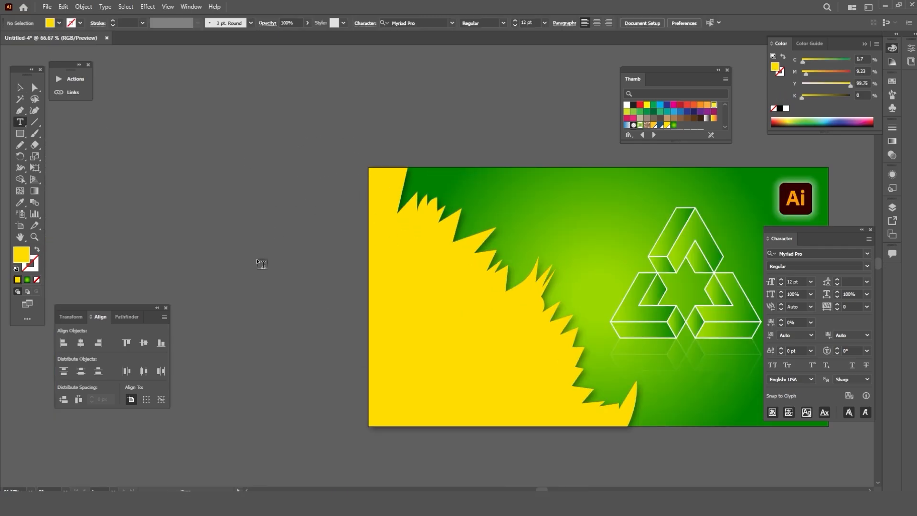
click(308, 276)
drag(345, 307, 426, 299)
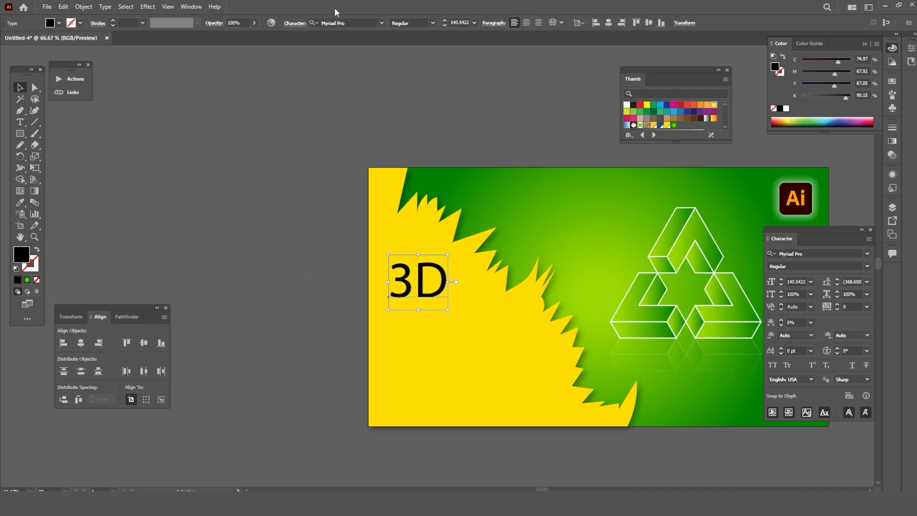
- Set the 3D text in Bebas Neue Regular at about 175 pt and colour it brown (C 0, M 56, Y 60, K 64)
click(353, 22)
text(beb)
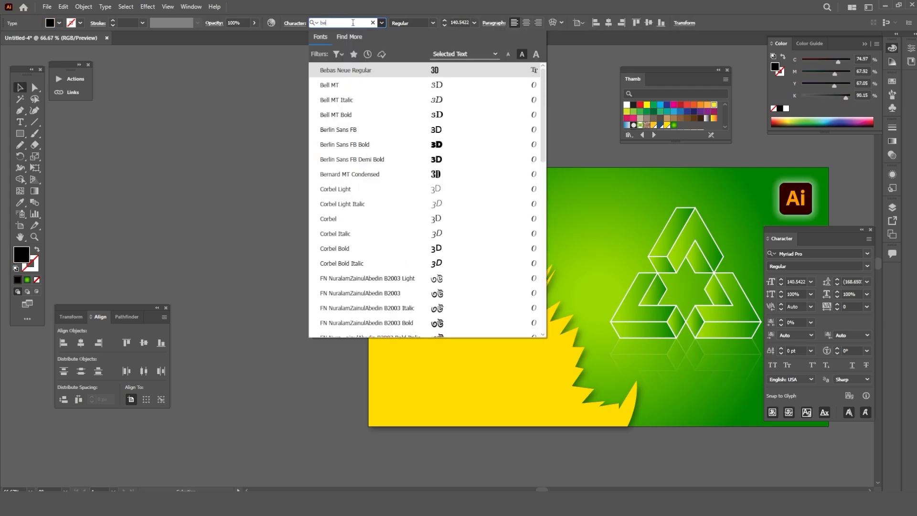
click(371, 71)
drag(425, 272, 454, 234)
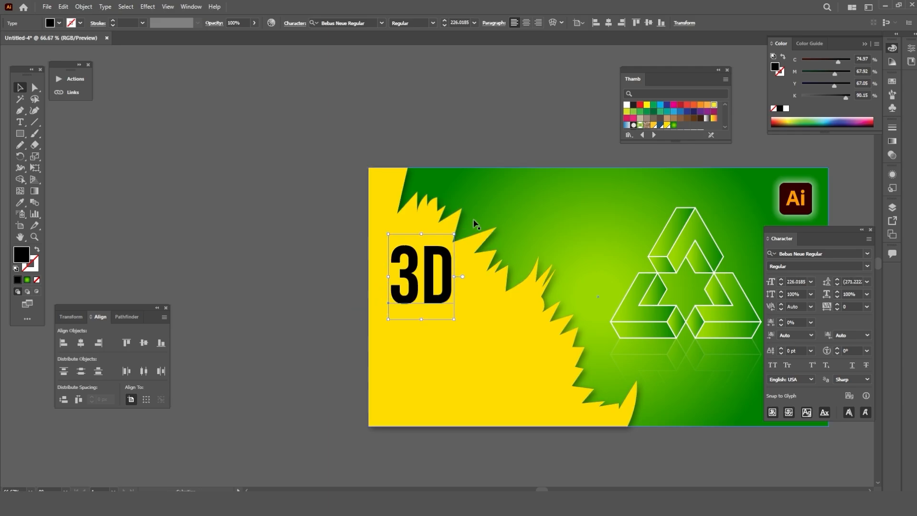
drag(805, 89, 821, 88)
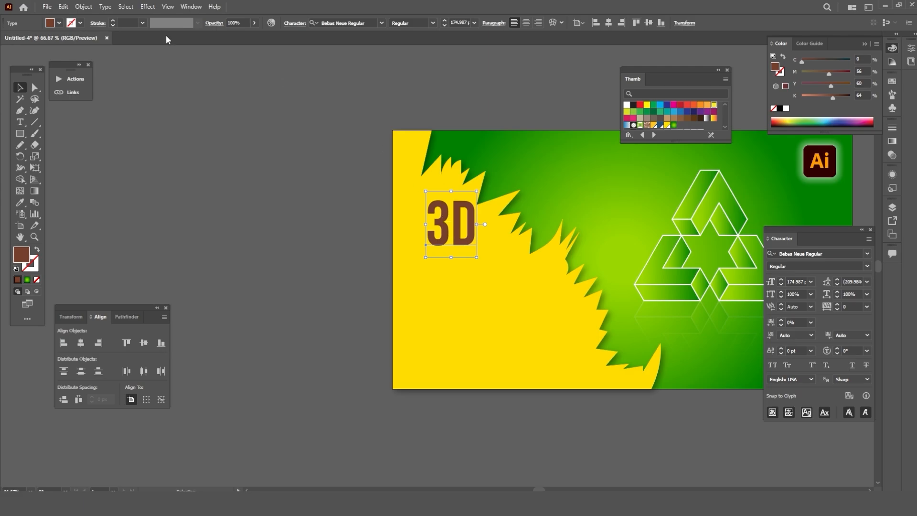
- Extrude the 3D text 42 pt deep with a custom rotation of about 9° on X and -6.1° on Z, and adjust its Y rotation
click(148, 7)
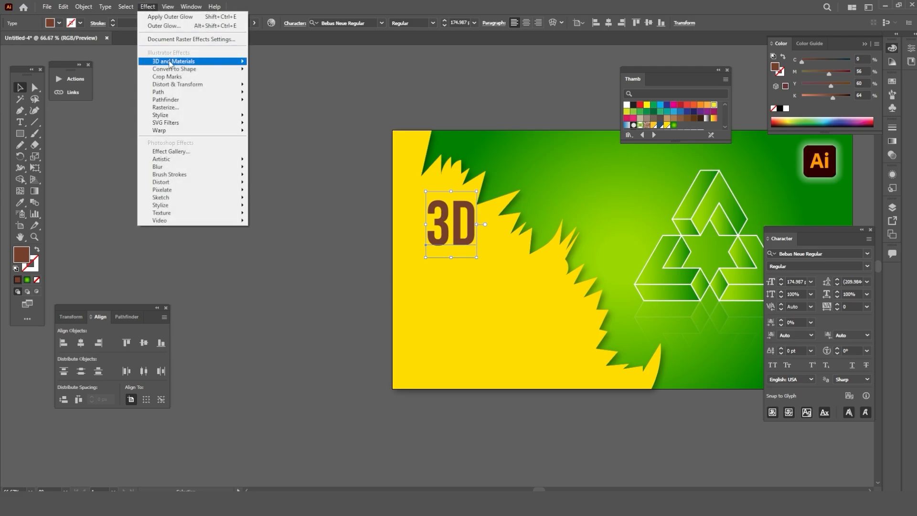
mouse_move(180, 63)
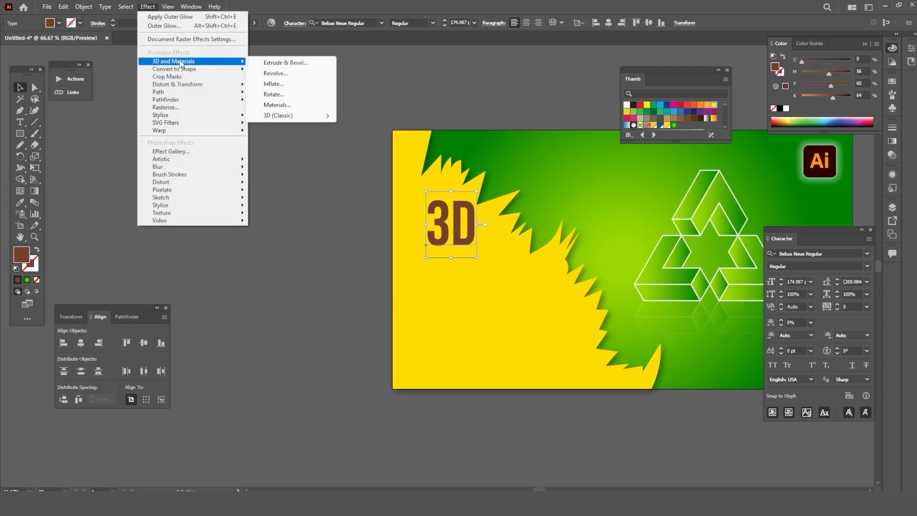
click(292, 63)
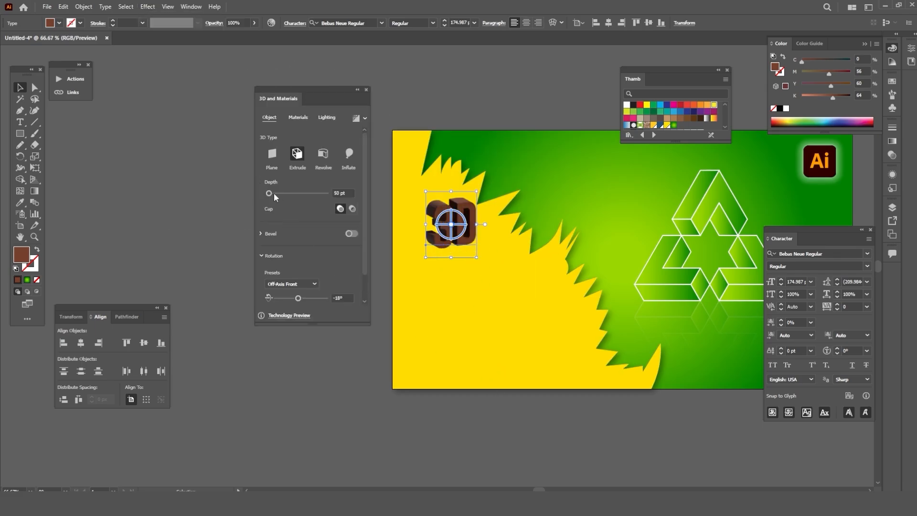
drag(269, 193, 269, 193)
drag(298, 298, 303, 300)
scroll(345, 287, down, 2)
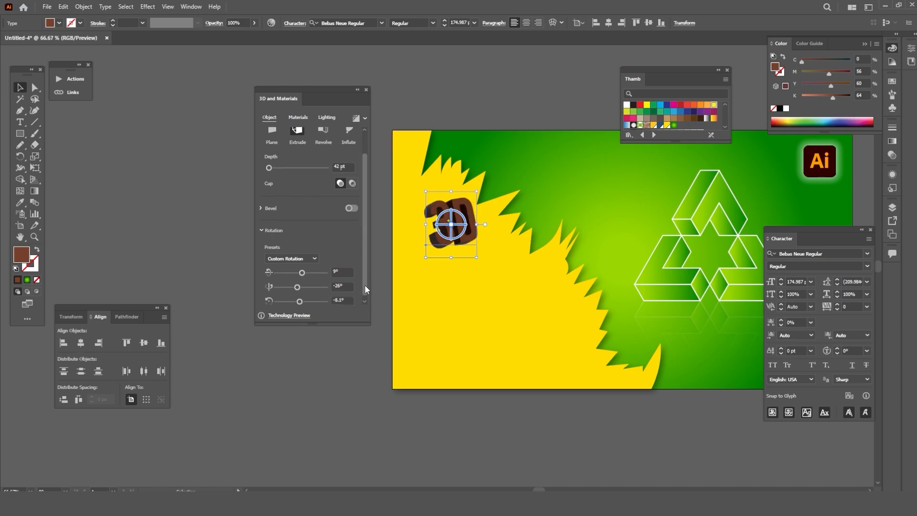
mouse_move(297, 283)
mouse_down()
mouse_move(326, 283)
mouse_move(303, 287)
mouse_up()
- Change the text's 3D type to Inflate with a volume of 40%
scroll(302, 287, up, 2)
click(349, 153)
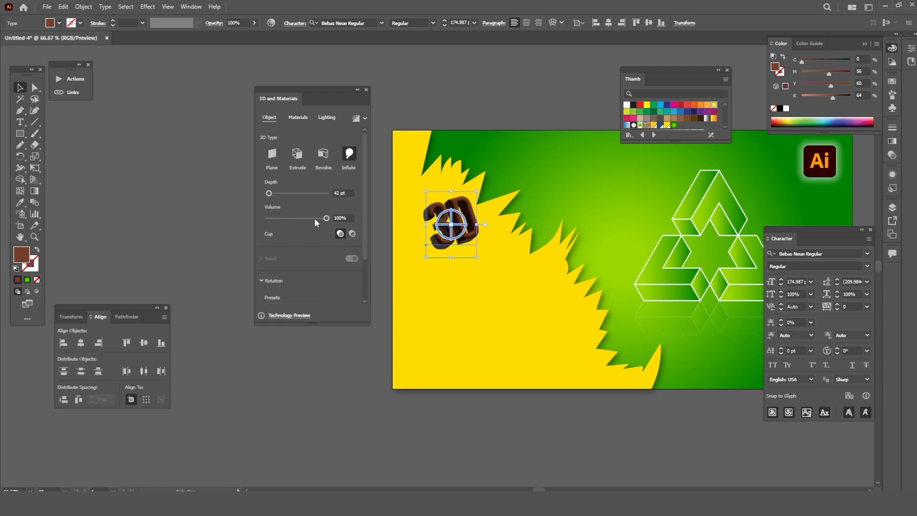
drag(315, 218, 290, 218)
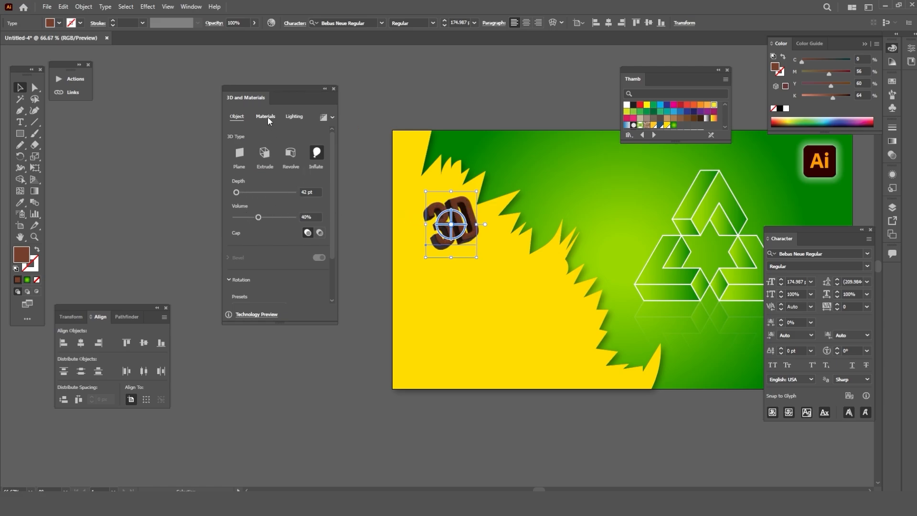
- Try the Die Cast Brass and Marble Paint materials on the 3D text and restore the Default material
click(266, 117)
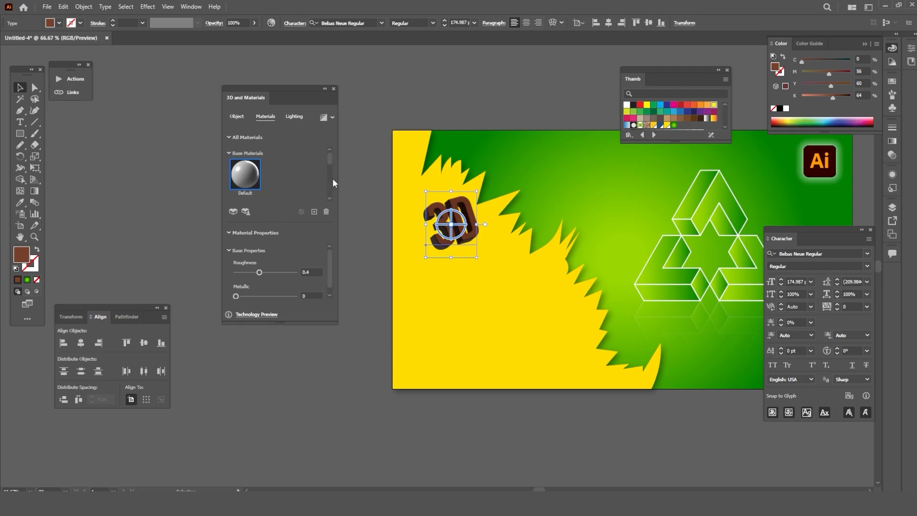
scroll(305, 173, down, 5)
click(283, 196)
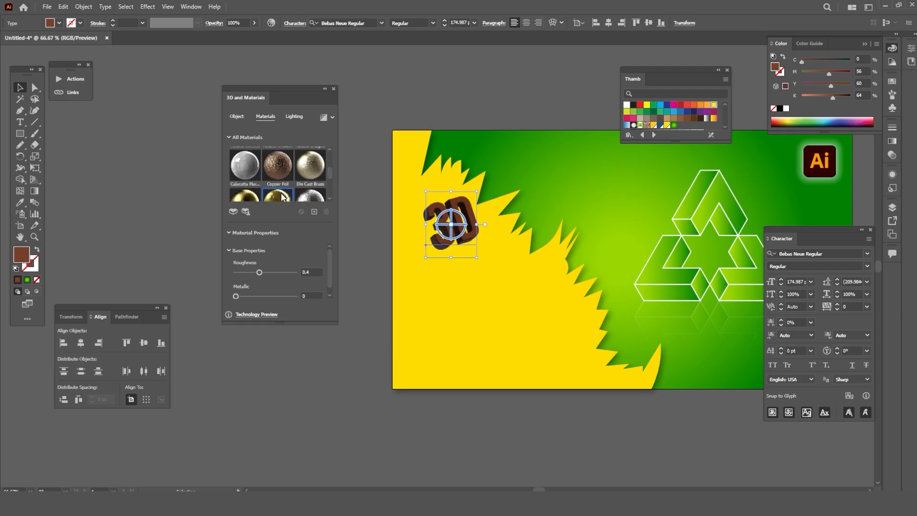
click(310, 165)
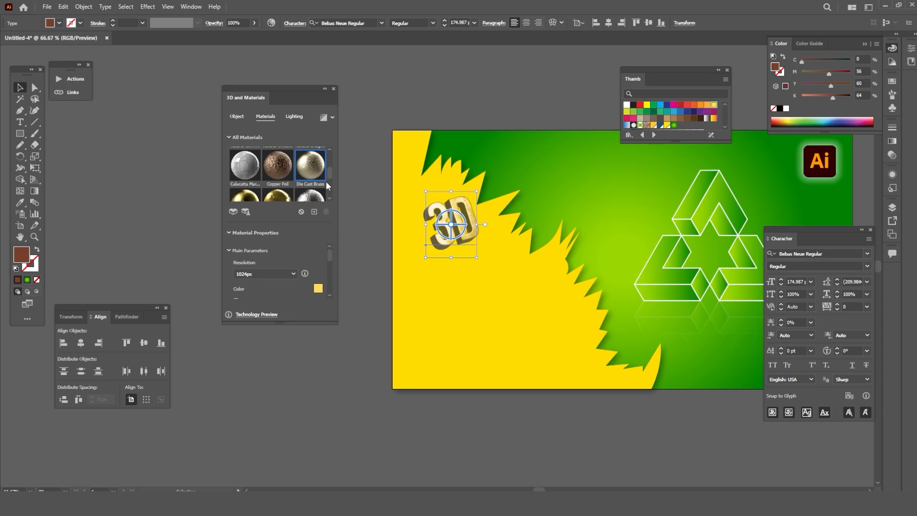
scroll(330, 173, down, 2)
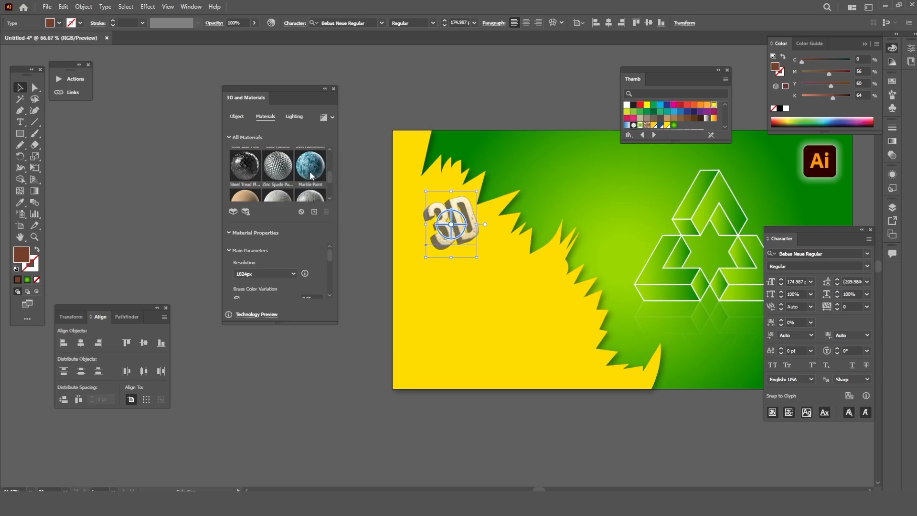
click(310, 173)
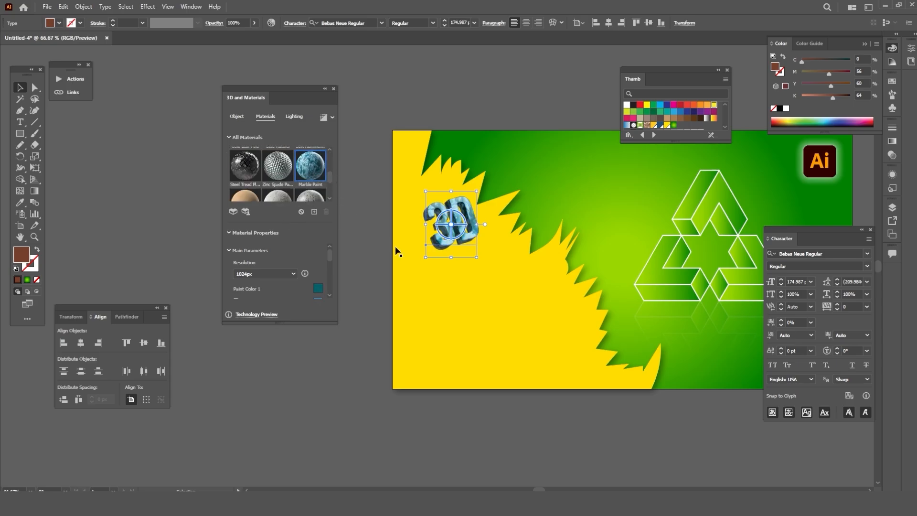
drag(330, 176, 330, 151)
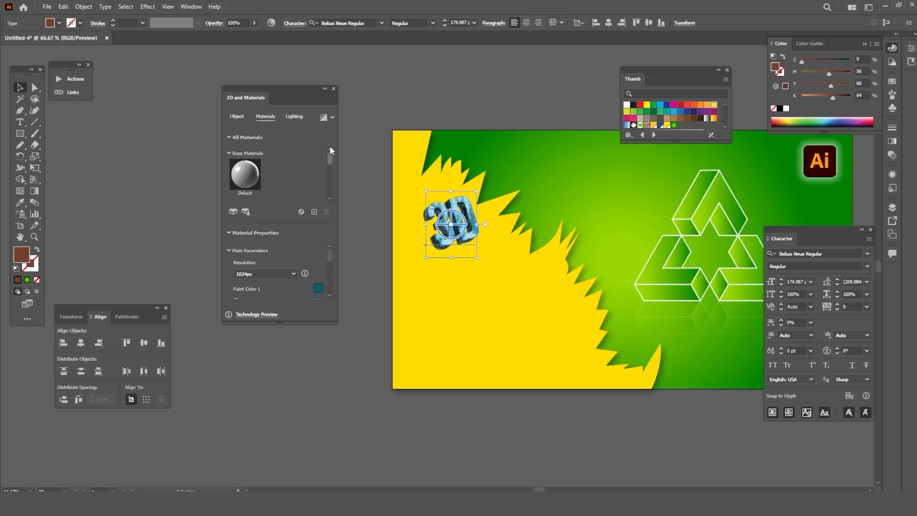
click(244, 170)
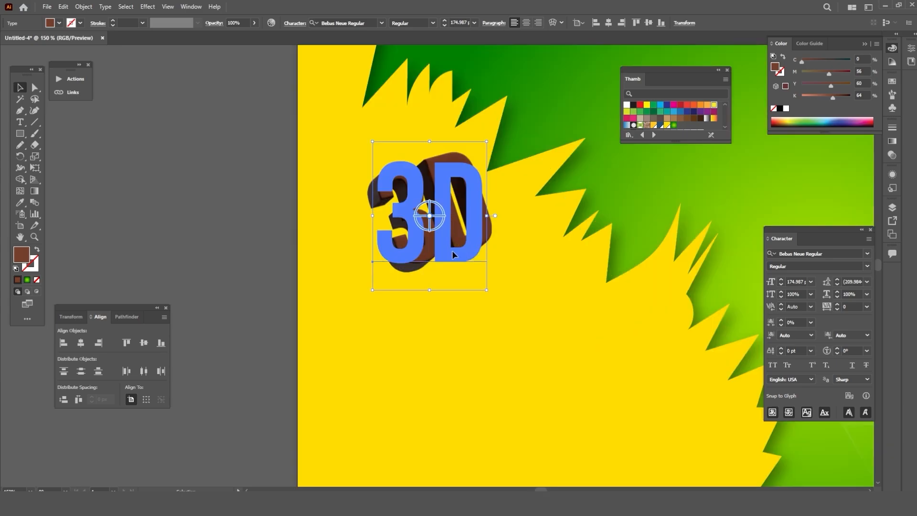
- Shift the inflated 3D text slightly up and left on the yellow shape, and deselect it
drag(452, 250, 441, 239)
scroll(298, 194, down, 3)
click(241, 231)
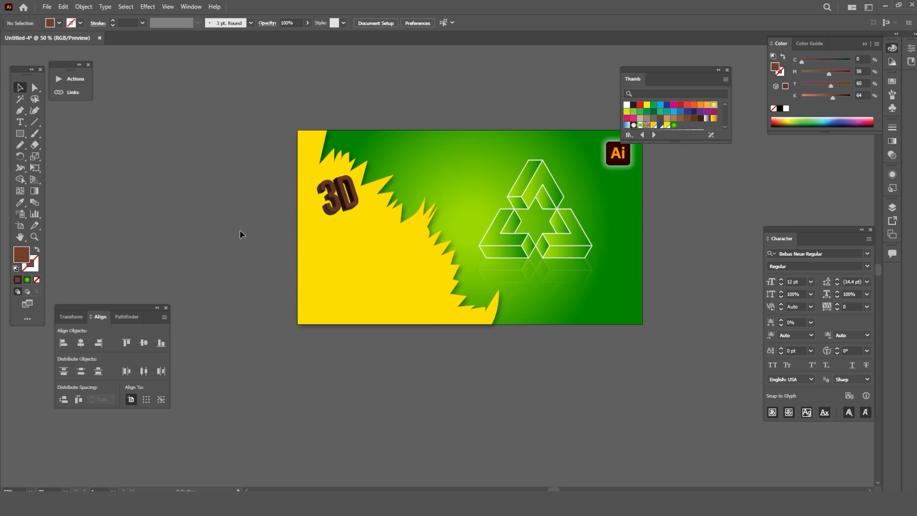
- Add the text TRIANGLE LOGO in Bebas Neue Regular below the 3D title and enlarge it to about 83 pt
scroll(340, 206, up, 1)
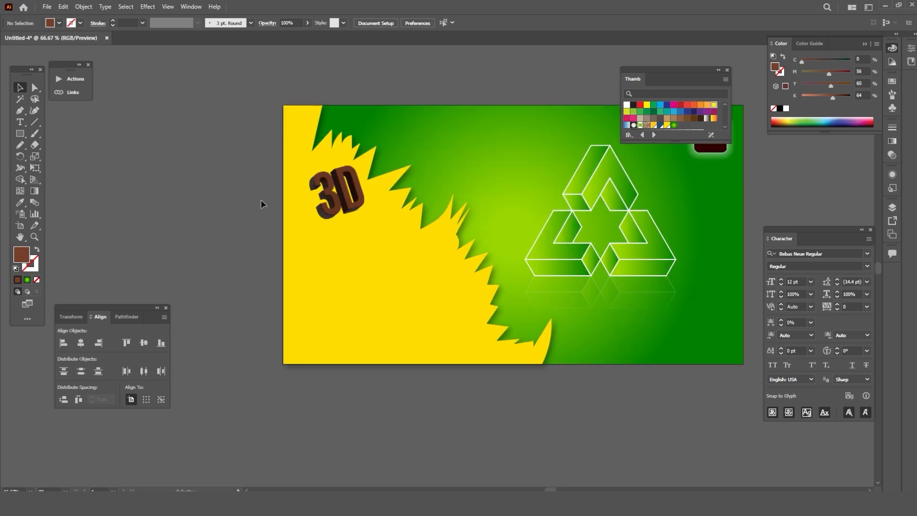
scroll(268, 209, down, 1)
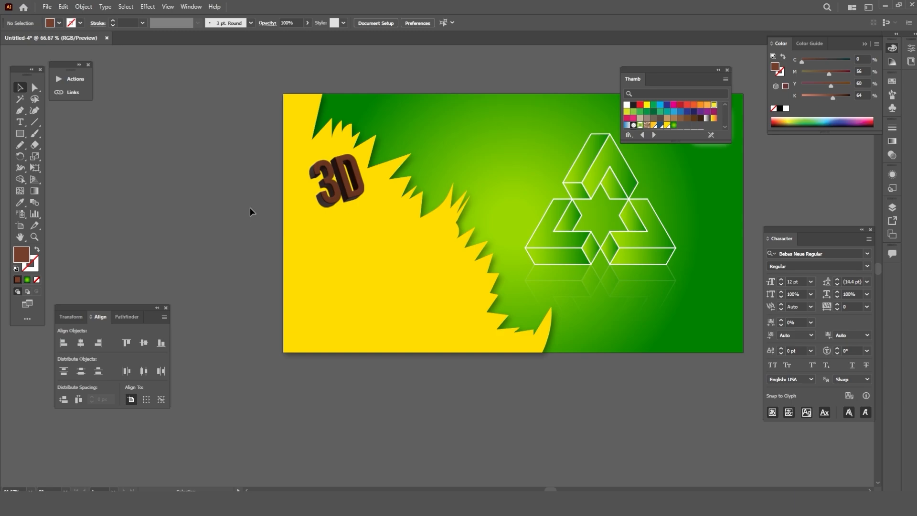
click(20, 122)
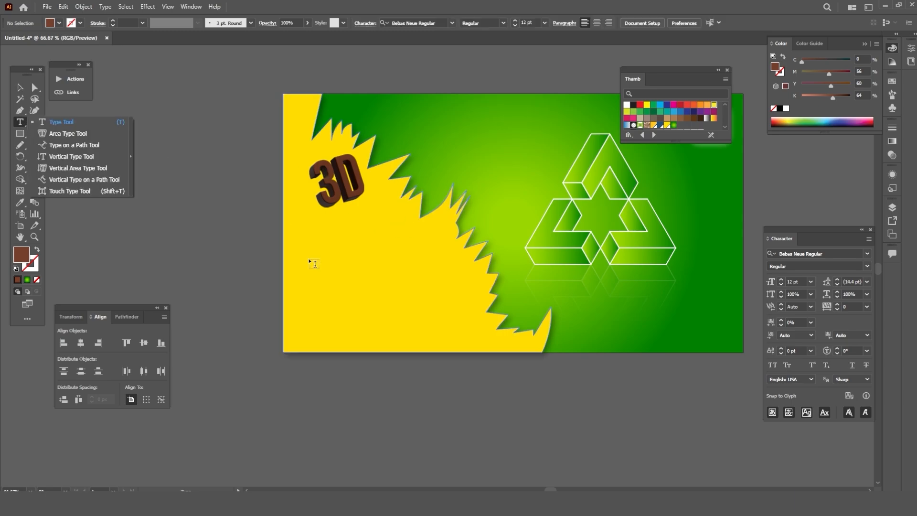
click(309, 242)
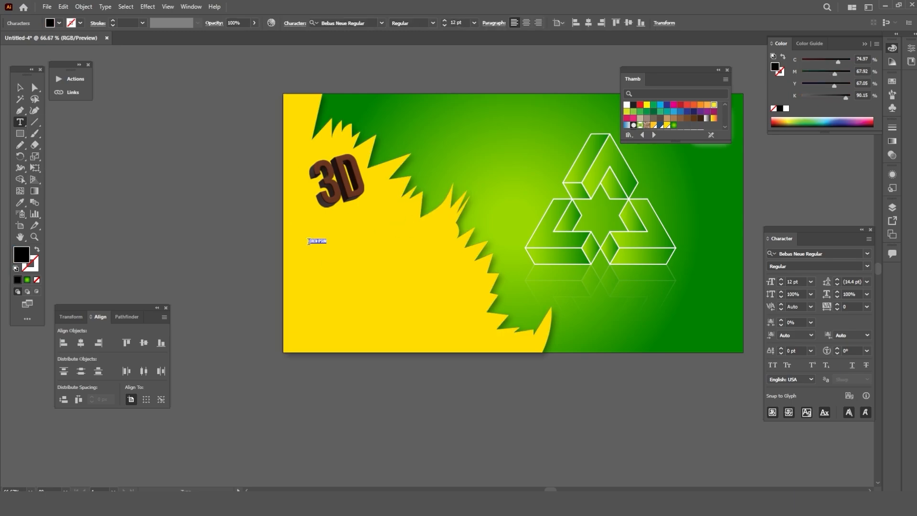
key(BackSpace)
click(20, 87)
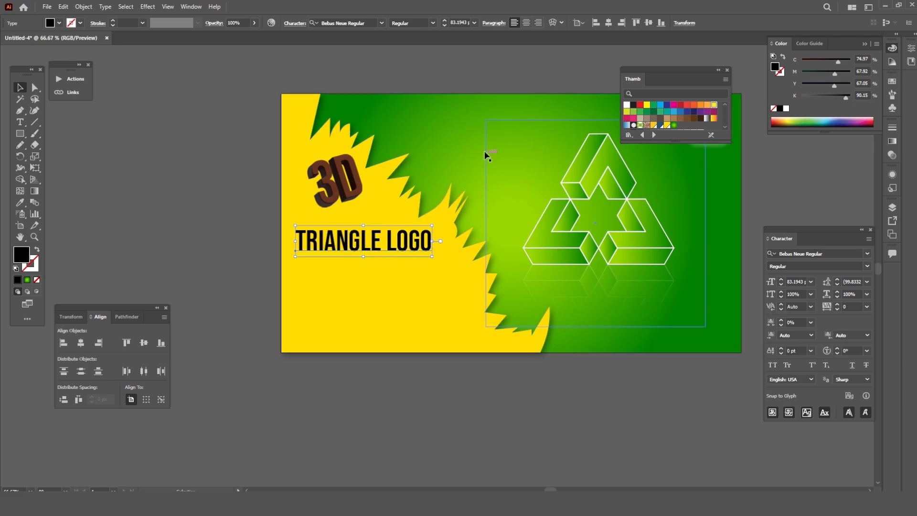
- Fill the TRIANGLE LOGO text with a green sampled from the background gradient, accepting Point Sample in the Eyedropper options
click(20, 202)
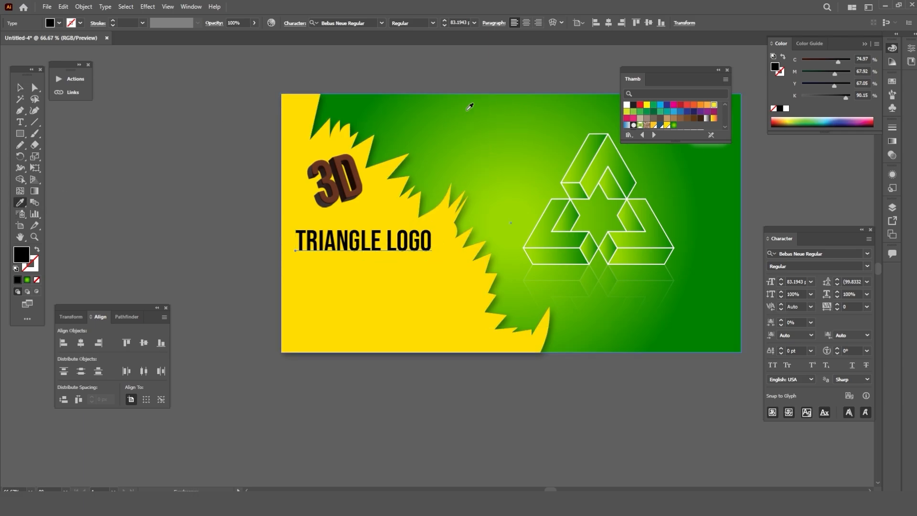
click(486, 97)
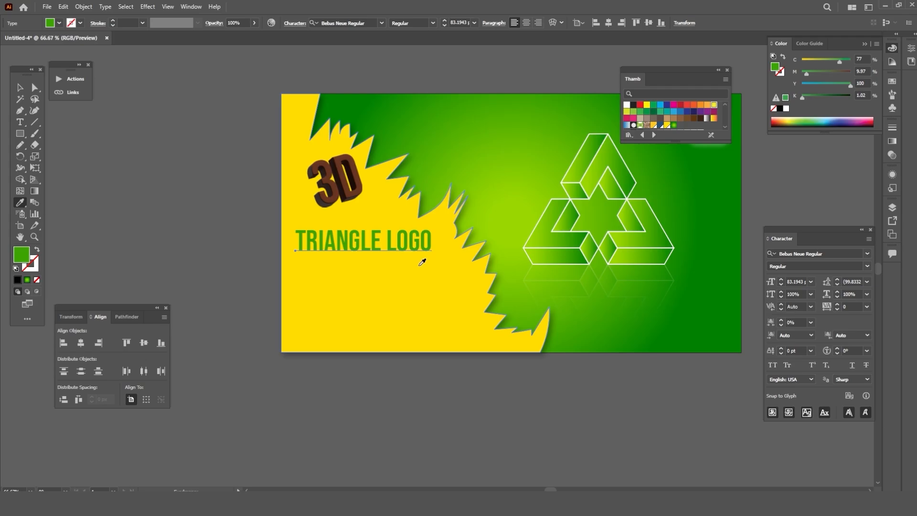
double_click(18, 203)
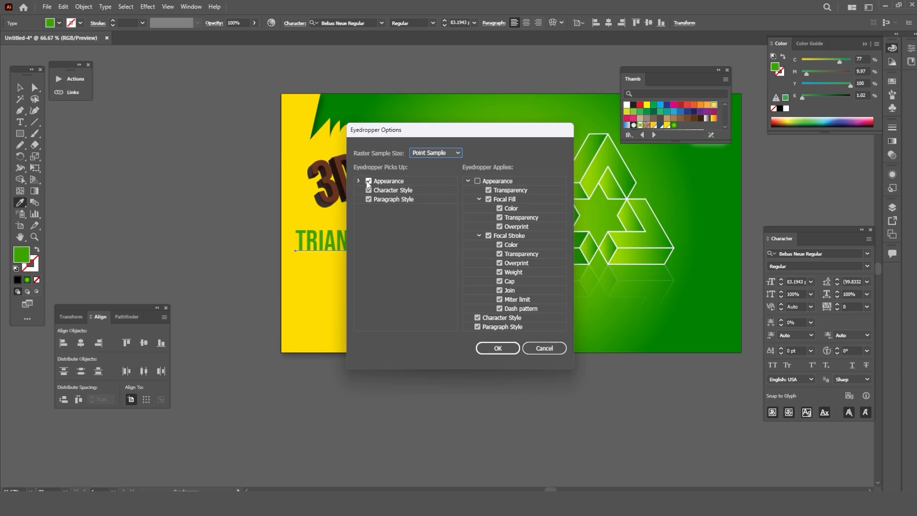
click(497, 349)
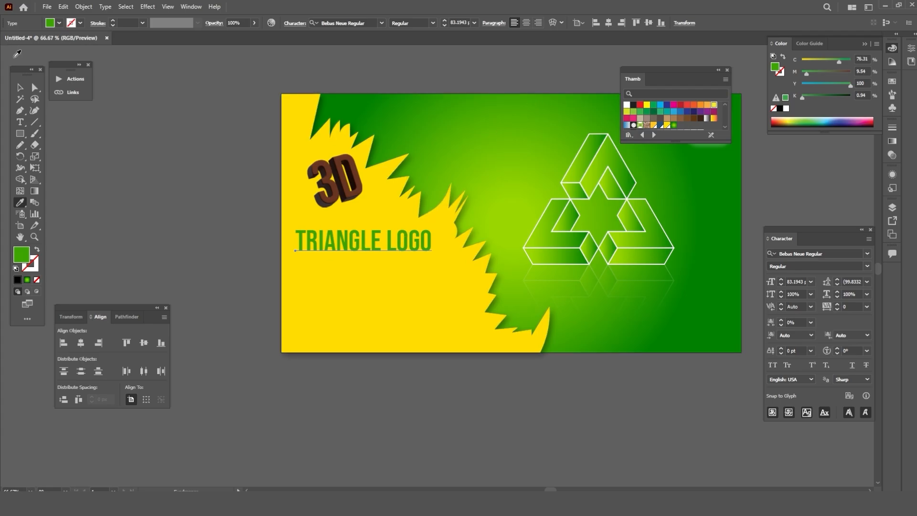
click(20, 88)
scroll(371, 241, up, 2)
drag(462, 258, 469, 265)
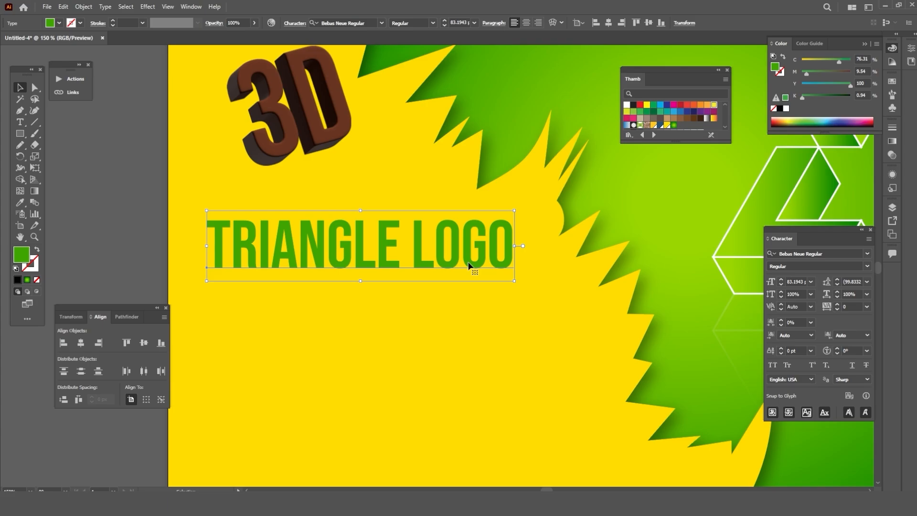
- Duplicate the TRIANGLE LOGO text directly below the original and convert the copy to outlines
scroll(406, 257, down, 2)
scroll(373, 212, down, 1)
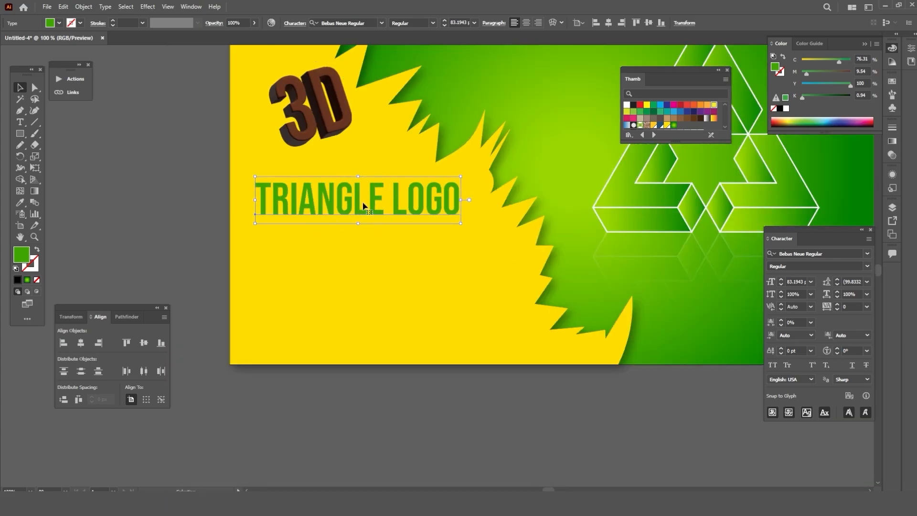
drag(372, 211, 374, 255)
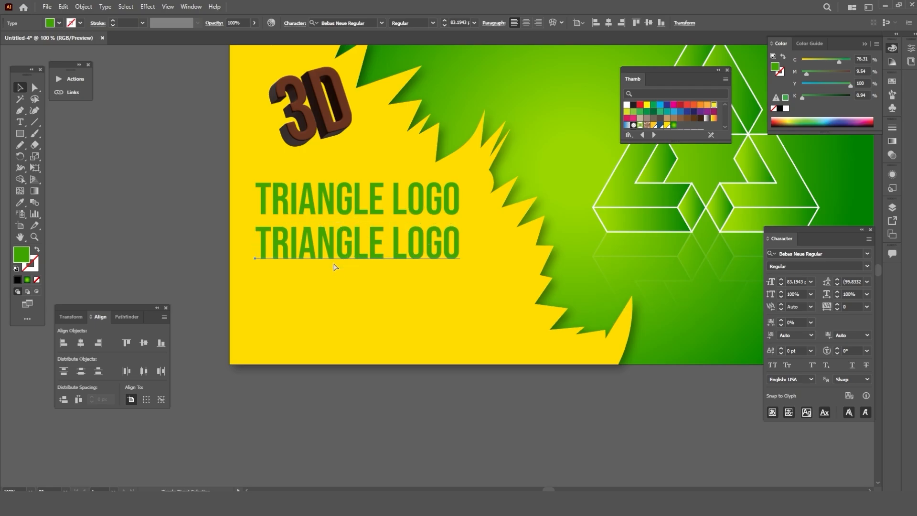
key(ctrl+shift+o)
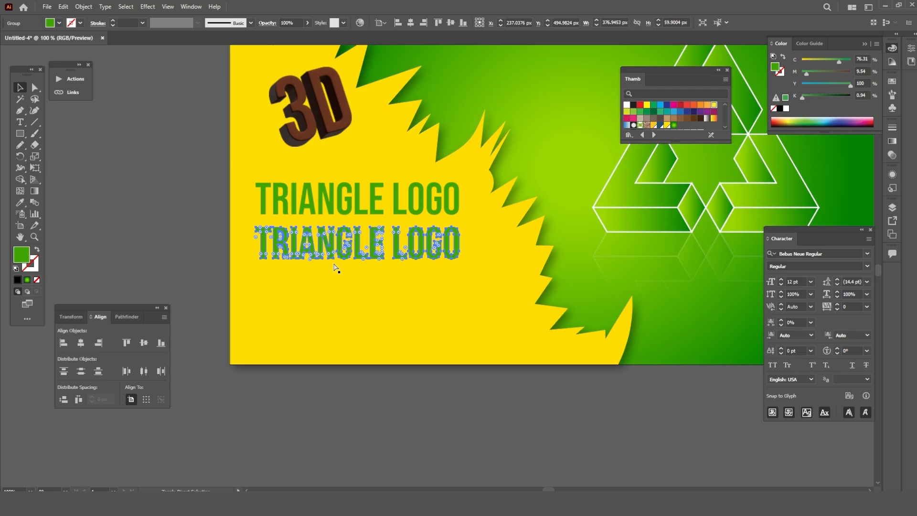
click(336, 268)
- Flip the outlined copy vertically, shear its lower edge to the right with Free Transform and flatten it to about 42 px high
drag(354, 234, 321, 212)
click(35, 168)
scroll(319, 233, up, 2)
drag(398, 249, 494, 254)
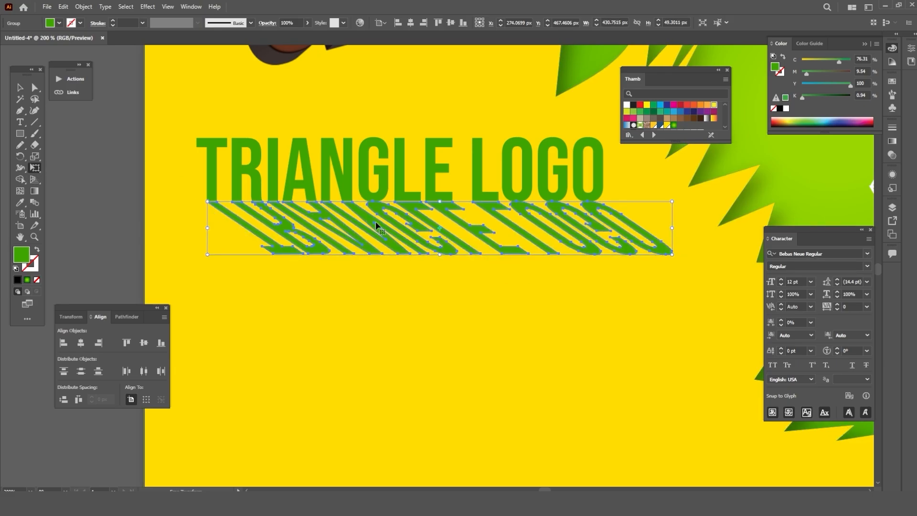
drag(440, 255, 440, 246)
- Nudge the slanted copy so its upper edge meets the baseline of the TRIANGLE LOGO text
scroll(297, 203, up, 3)
drag(280, 211, 277, 206)
scroll(268, 213, down, 4)
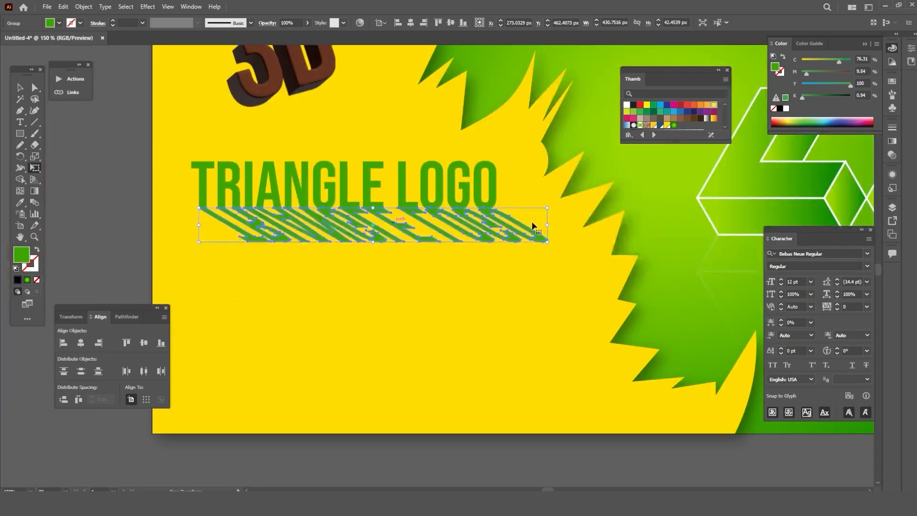
key(v)
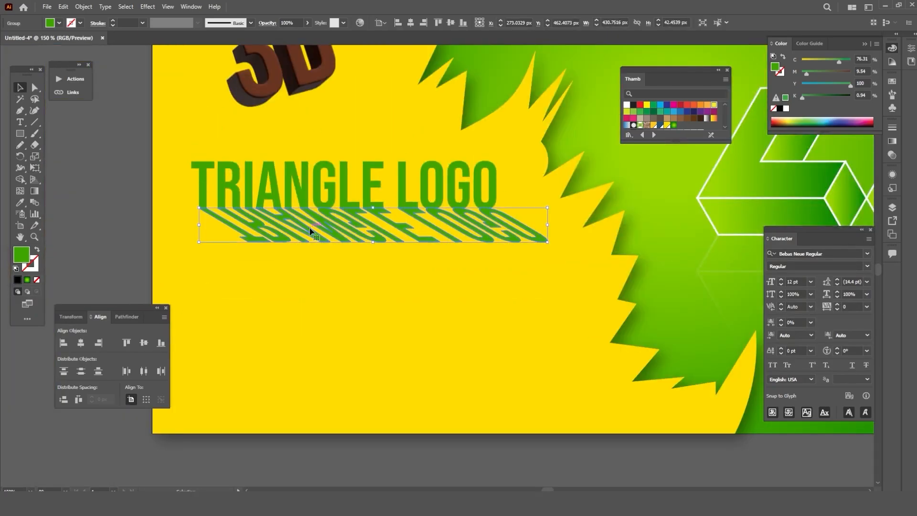
- Fill the slanted copy with the linear white-to-black gradient and reverse its direction
click(893, 141)
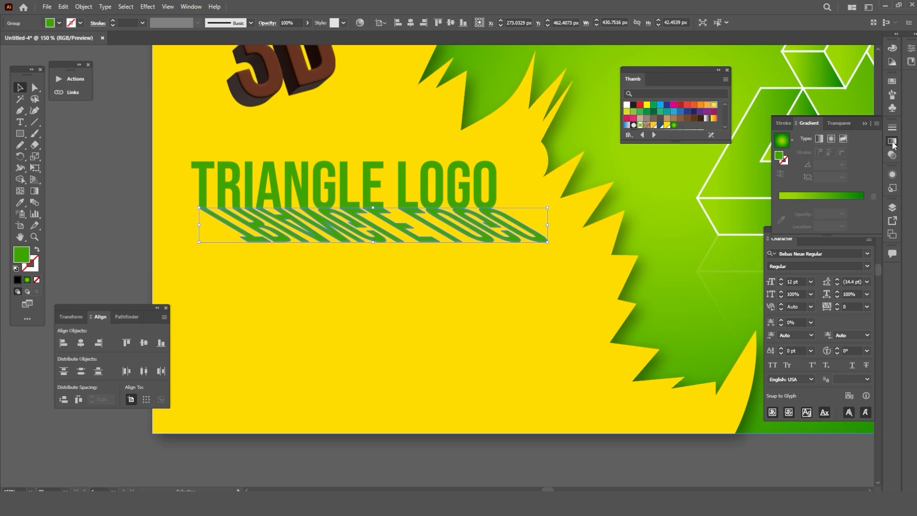
click(792, 141)
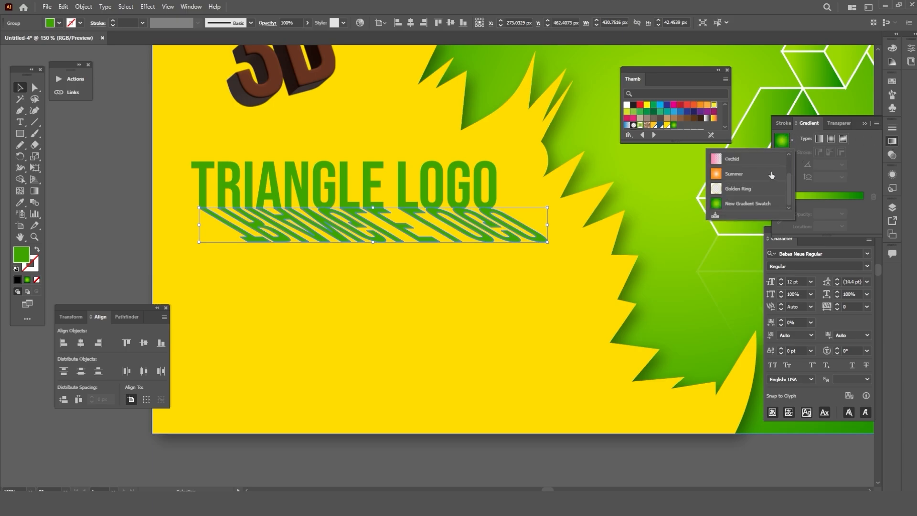
scroll(736, 163, up, 3)
click(737, 164)
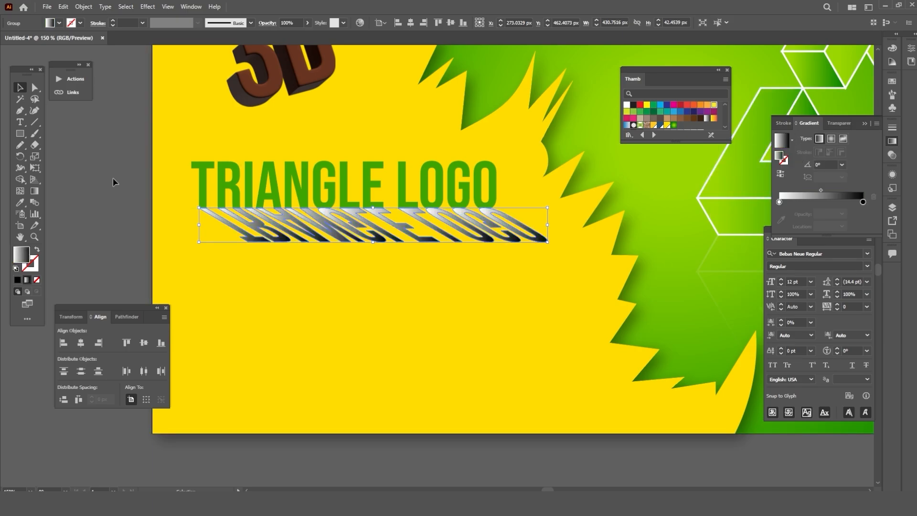
click(780, 175)
- Set the opacity of the gradient's white end stop to 0%
click(862, 202)
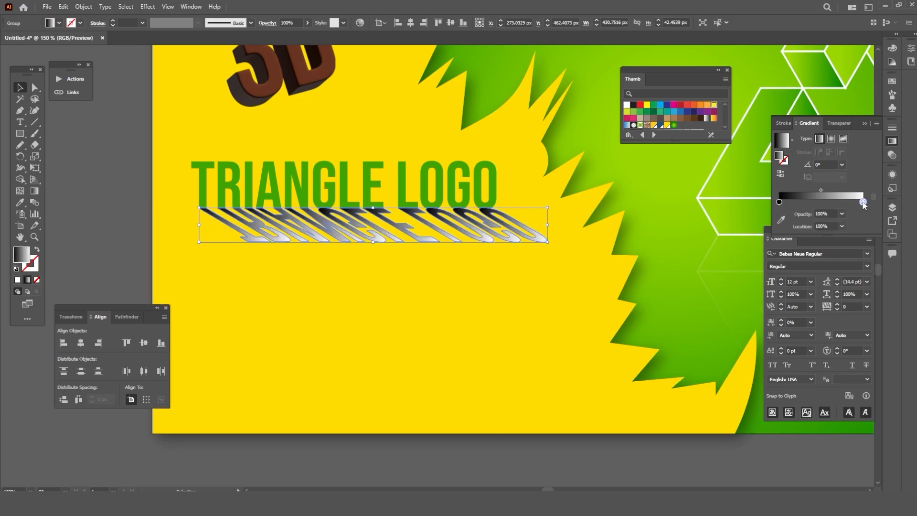
double_click(862, 202)
click(796, 220)
click(809, 231)
click(74, 186)
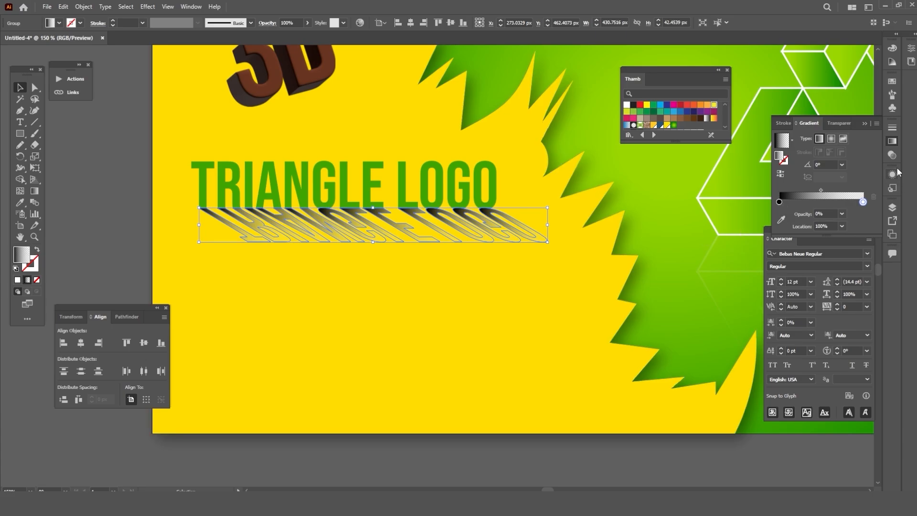
- Set the slanted shadow's blending mode to Multiply and deselect it
click(892, 155)
click(795, 138)
click(799, 173)
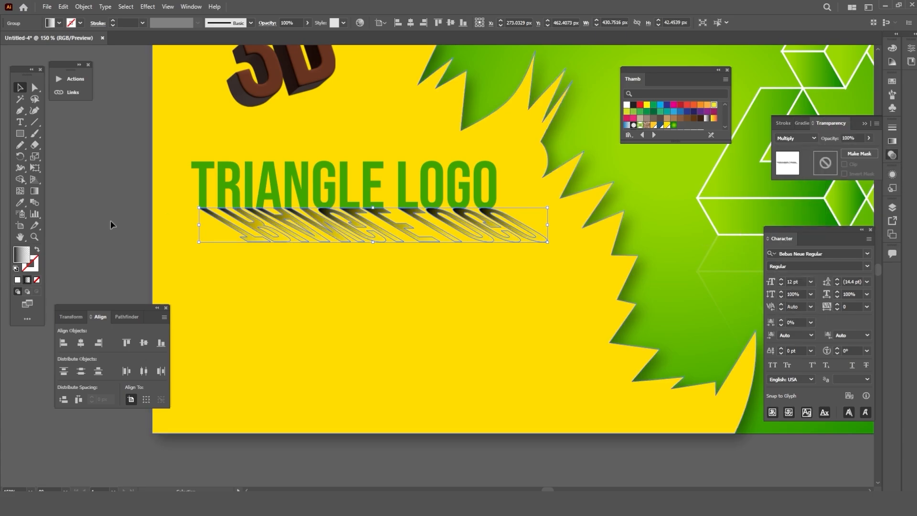
scroll(495, 234, down, 3)
click(508, 374)
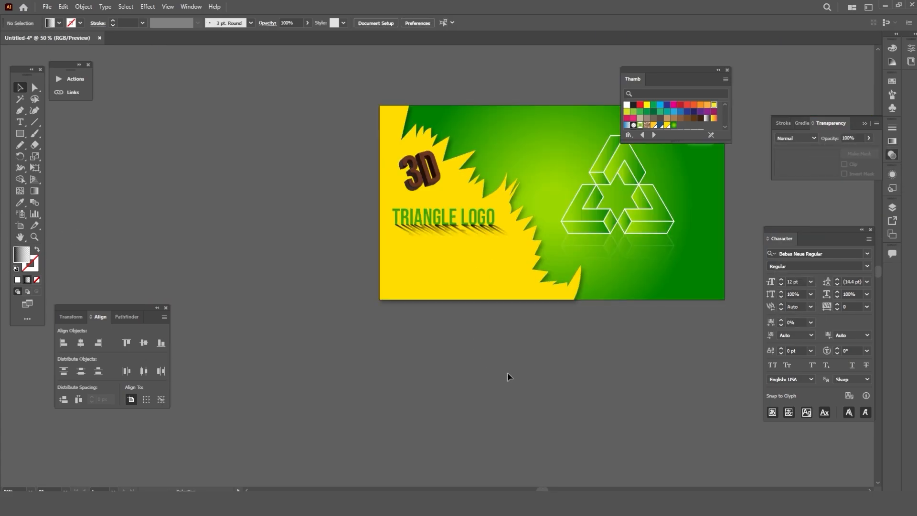
- Reduce the opacity of the TRIANGLE LOGO shadow to 50%
scroll(466, 233, up, 4)
click(582, 231)
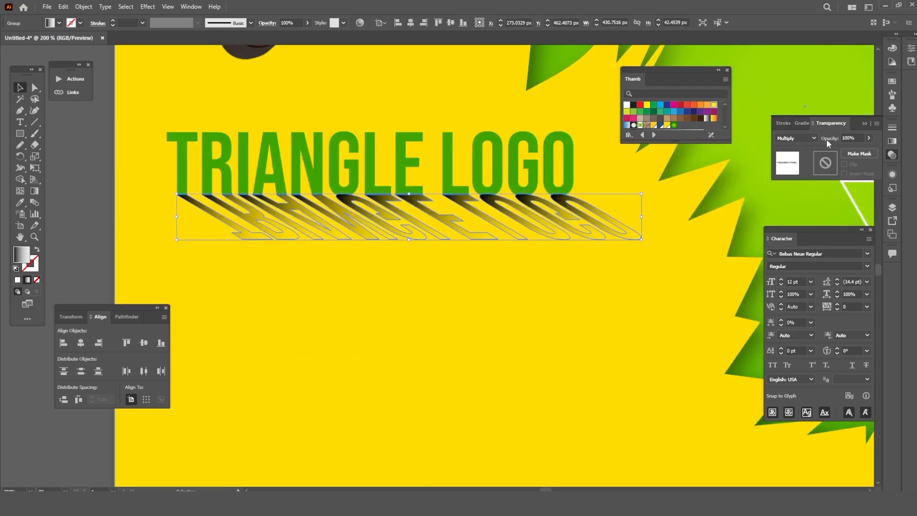
click(858, 138)
text(50)
key(Return)
- Move the shadow about 0.44 px right and 0.67 px up against the letter bases, and deselect everything
drag(168, 218, 172, 212)
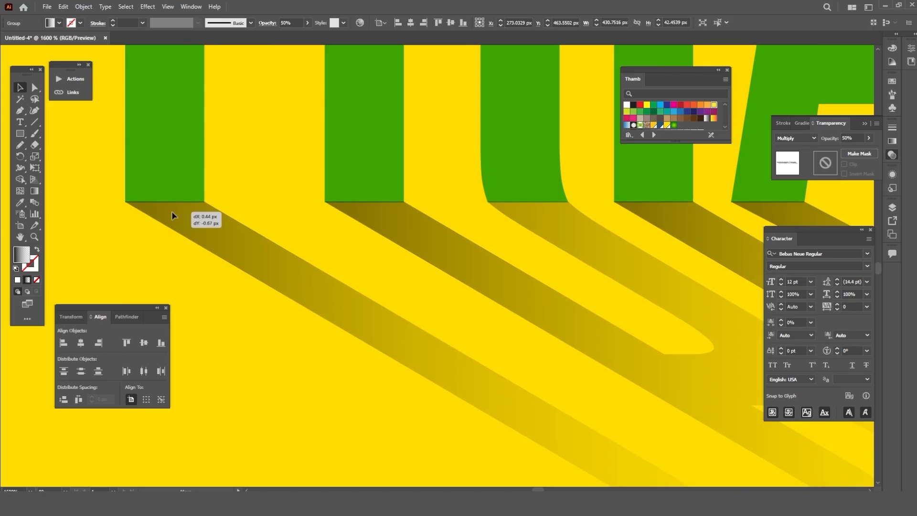
scroll(191, 209, down, 8)
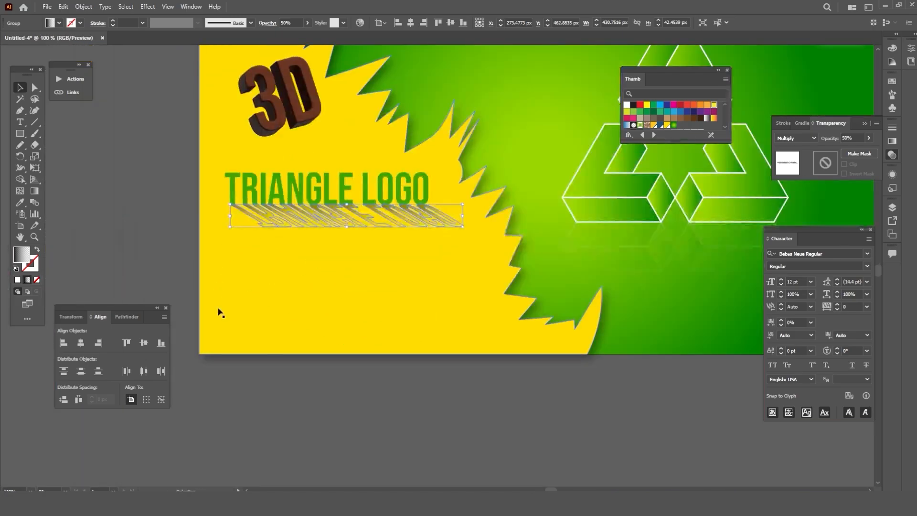
click(376, 388)
click(315, 193)
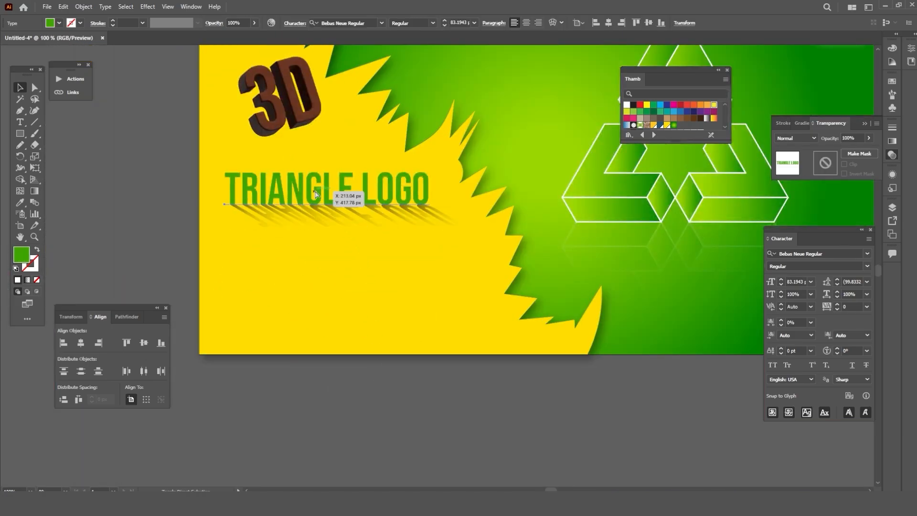
click(368, 389)
key(ctrl+minus)
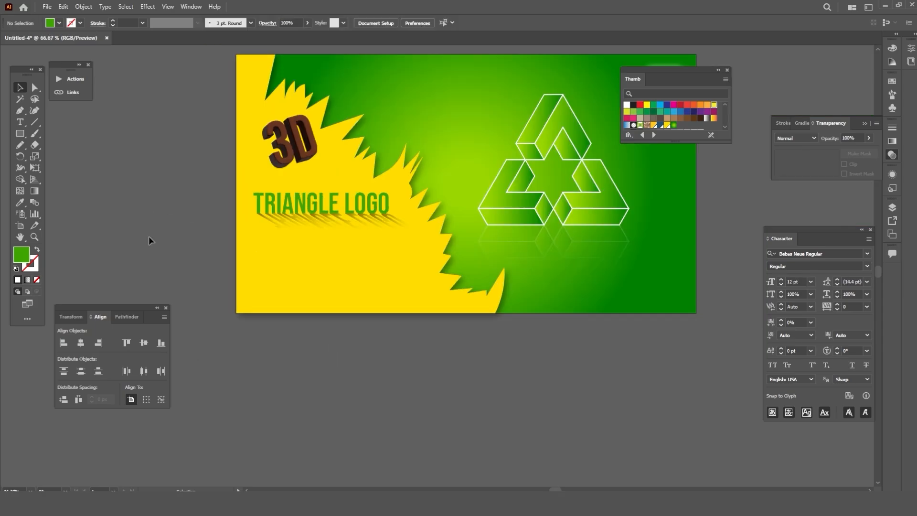
- Add the black text DESIGN in Bebas Neue Regular below TRIANGLE LOGO and enlarge it to about 158 pt
key(t)
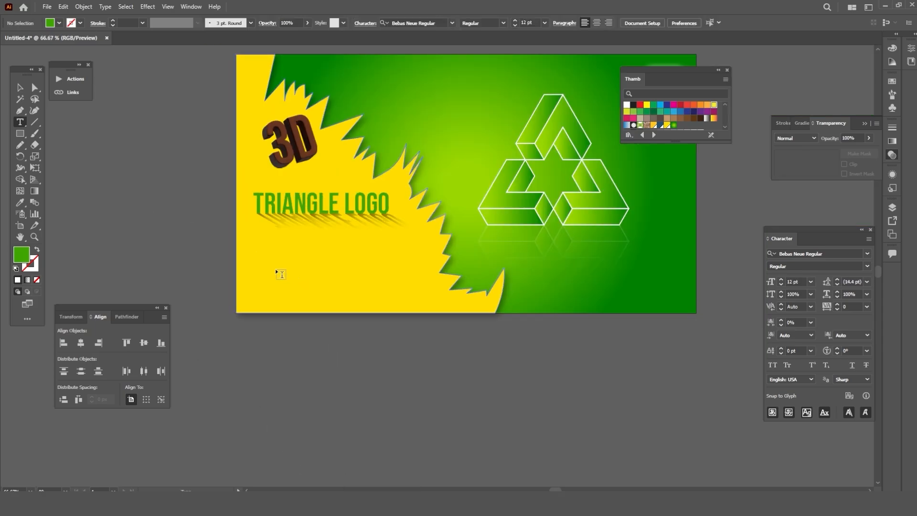
click(275, 268)
text(DESIGN)
key(Escape)
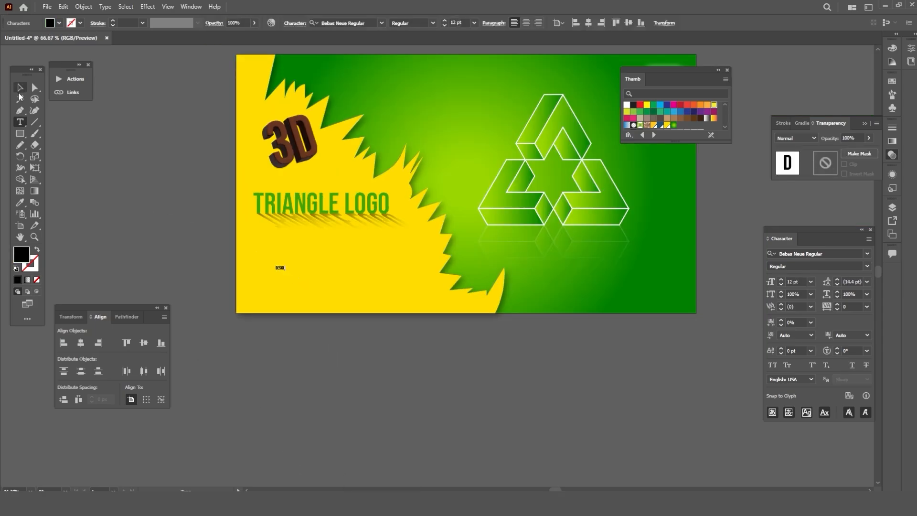
drag(288, 271, 352, 279)
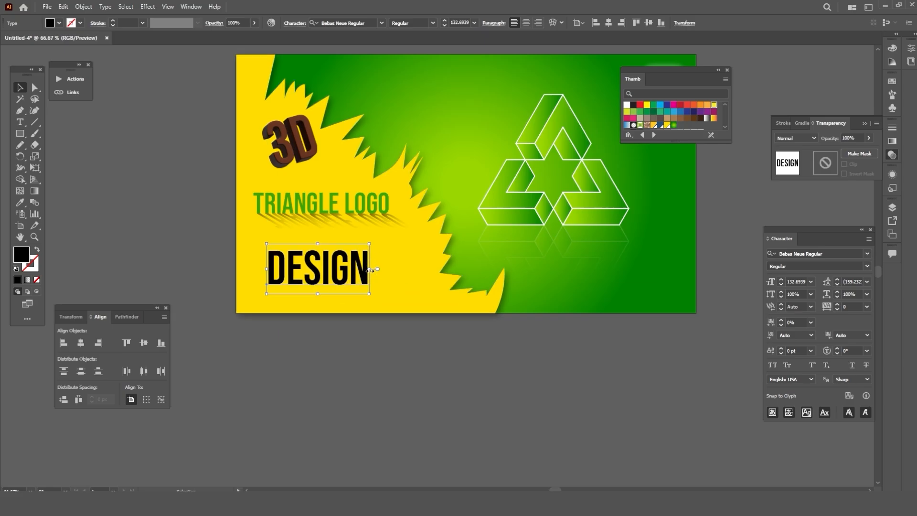
drag(370, 243, 380, 236)
drag(373, 277, 382, 273)
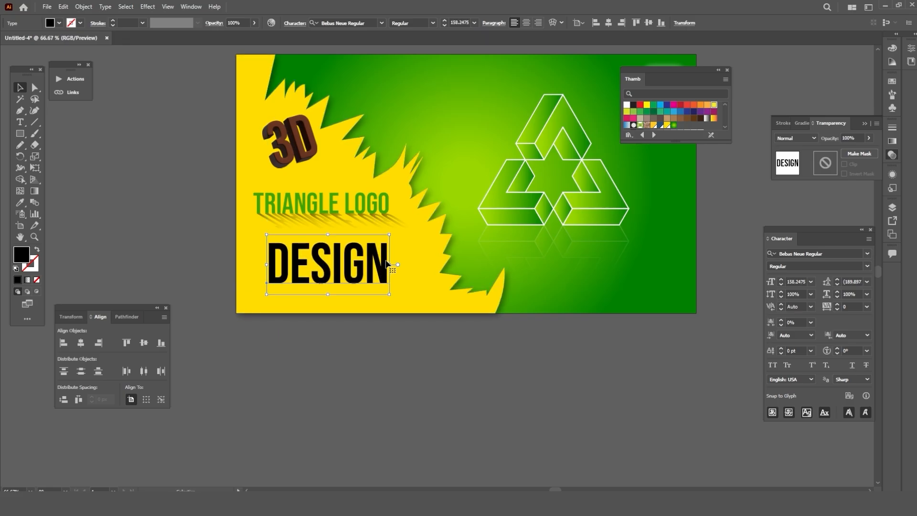
- Shift the DESIGN text slightly to fine-tune its placement under TRIANGLE LOGO, and deselect it
scroll(386, 261, down, 1)
scroll(310, 244, up, 1)
drag(338, 230, 337, 232)
scroll(336, 239, down, 1)
click(345, 324)
scroll(313, 240, up, 1)
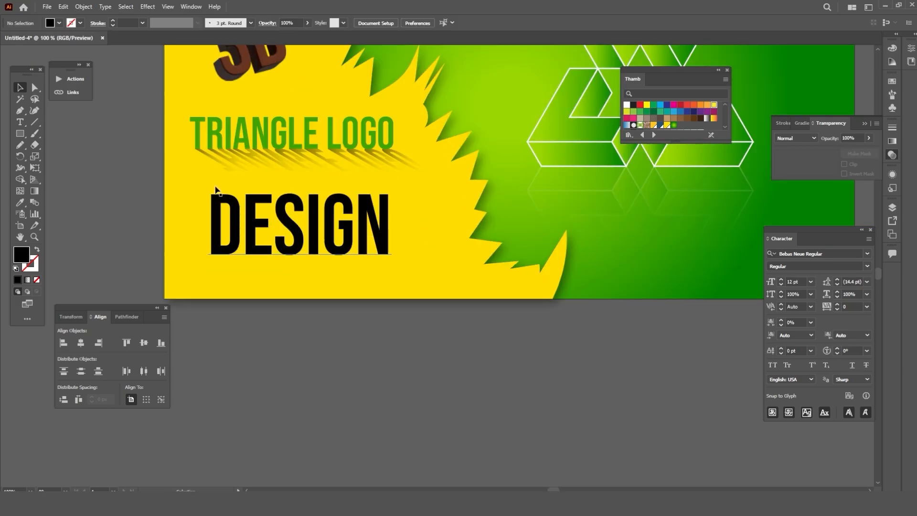
- Add a 4 pt black stroke to the DESIGN text through its appearance attributes
click(261, 232)
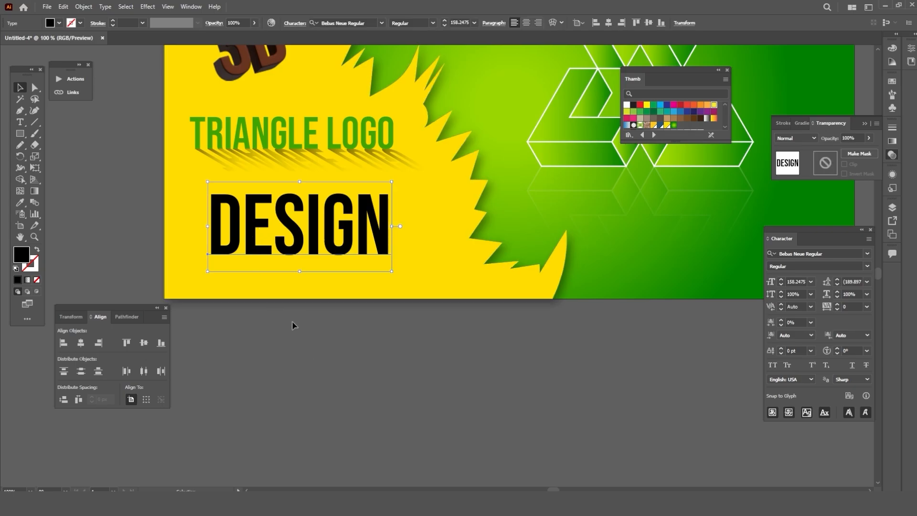
scroll(267, 256, down, 1)
click(283, 308)
click(305, 252)
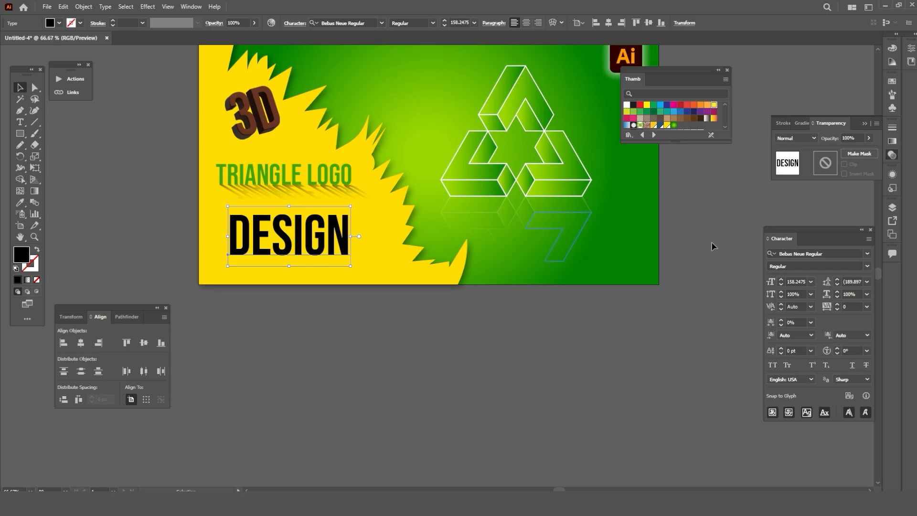
click(892, 174)
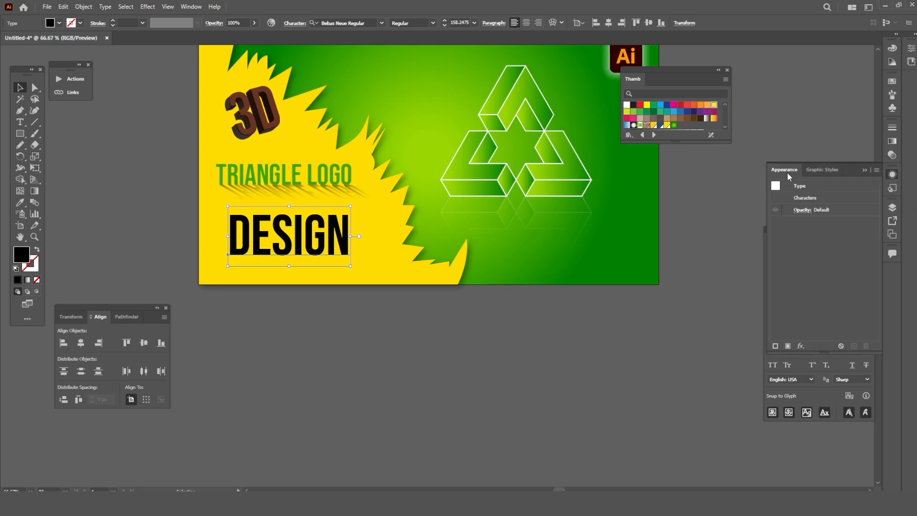
click(775, 346)
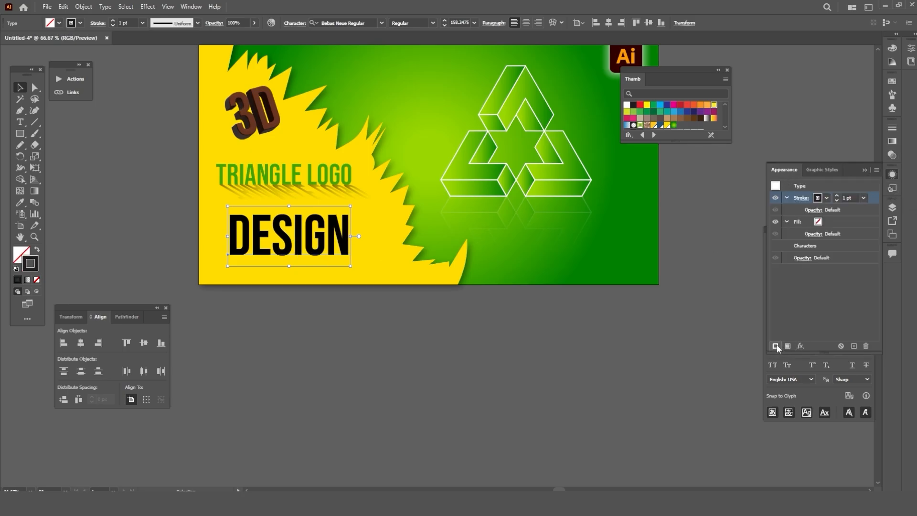
click(837, 196)
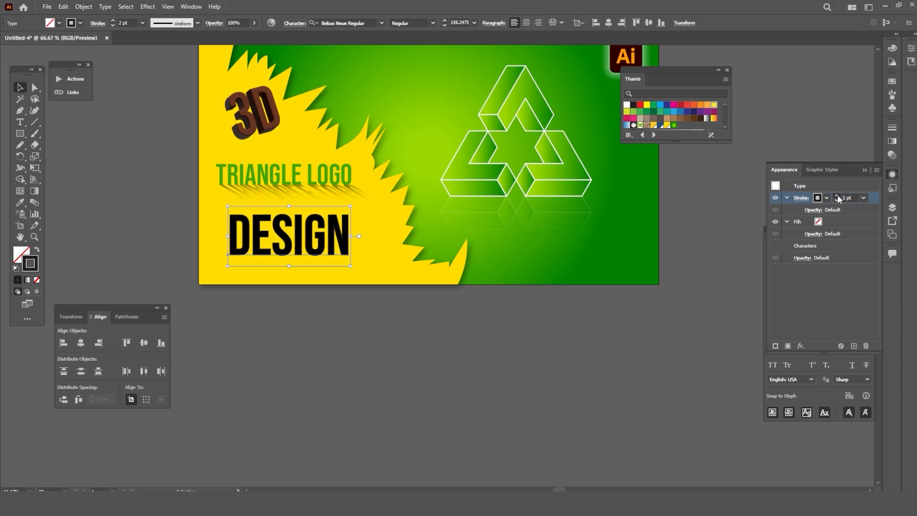
click(837, 195)
click(838, 195)
- Apply an Offset Path effect of 10 px with miter joins and miter limit 4 to the DESIGN stroke
click(801, 346)
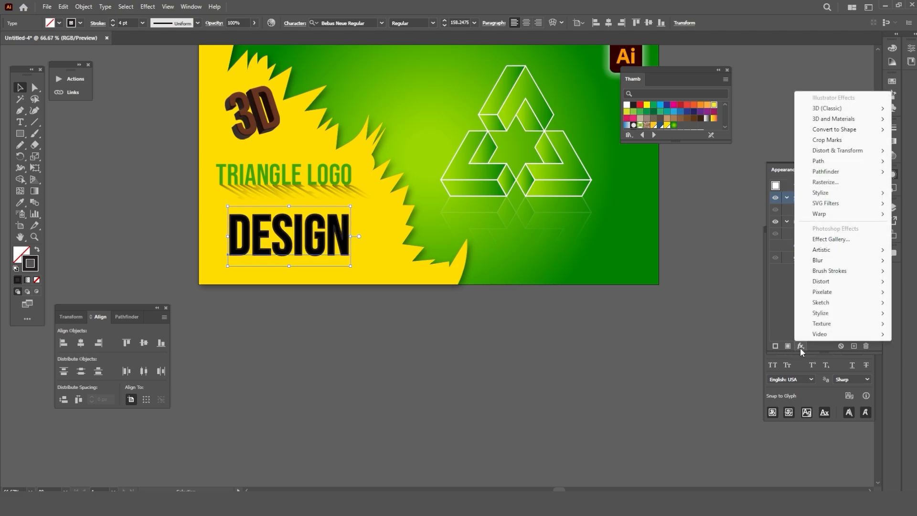
mouse_move(820, 164)
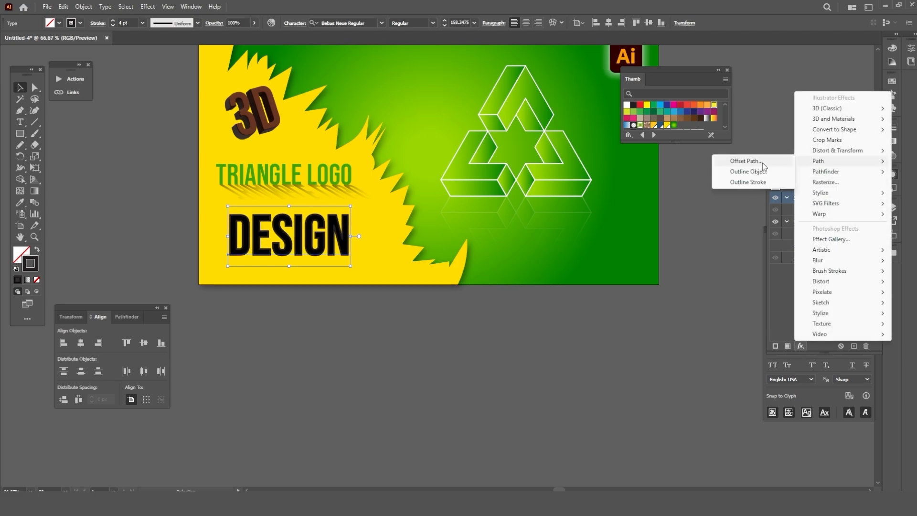
click(773, 163)
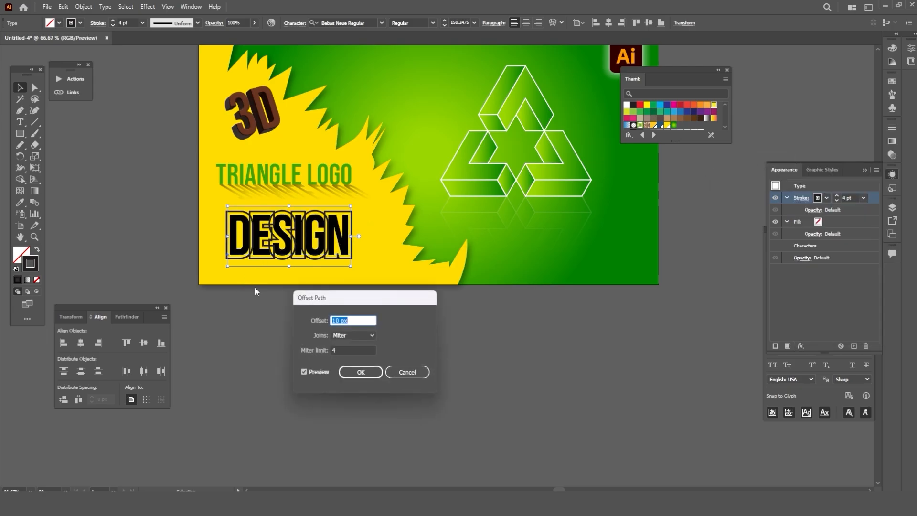
drag(338, 299, 360, 298)
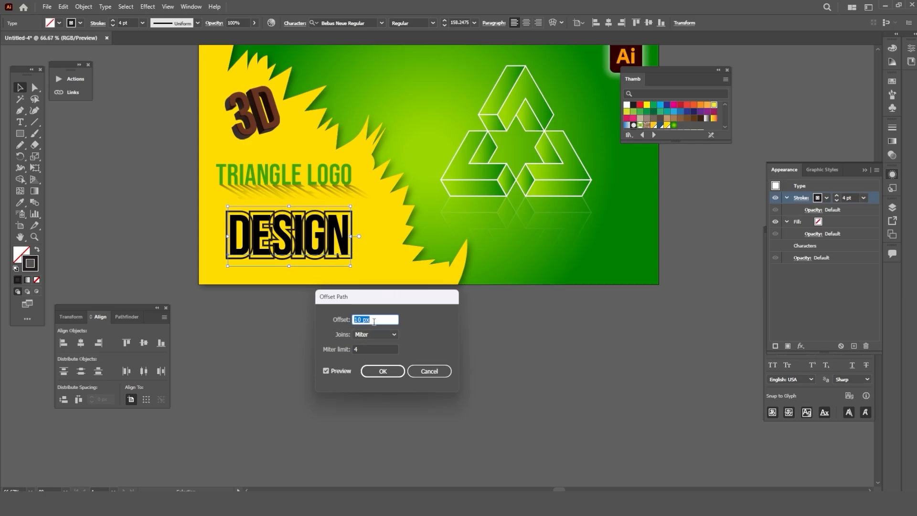
click(382, 371)
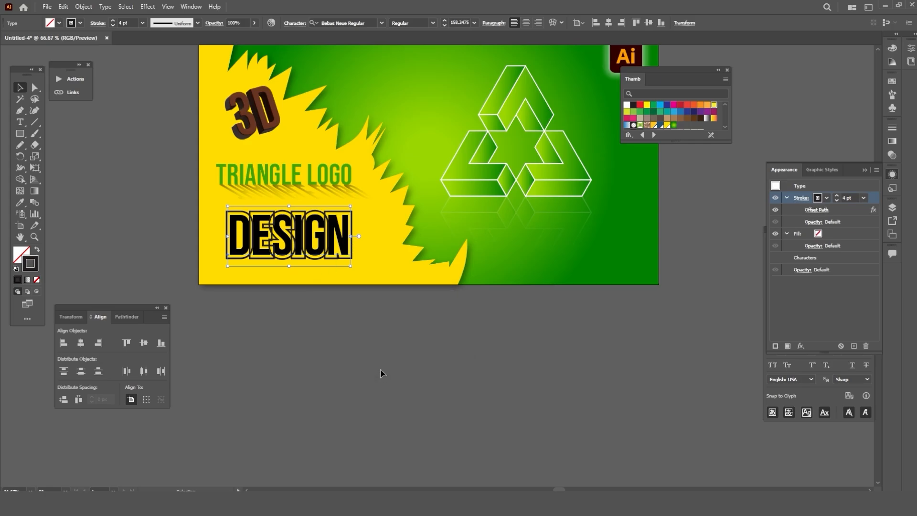
- Give the offset stroke around DESIGN round caps and round corner joins
click(891, 129)
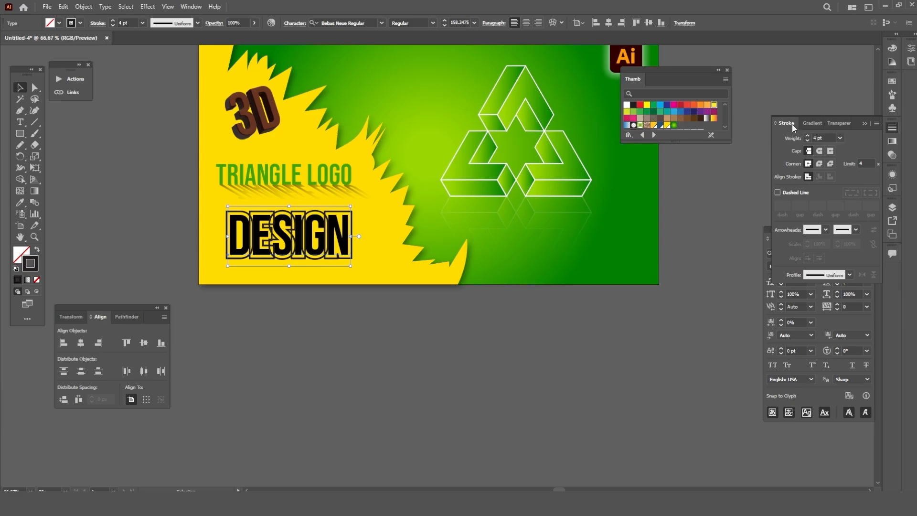
click(820, 151)
click(820, 164)
scroll(249, 211, up, 5)
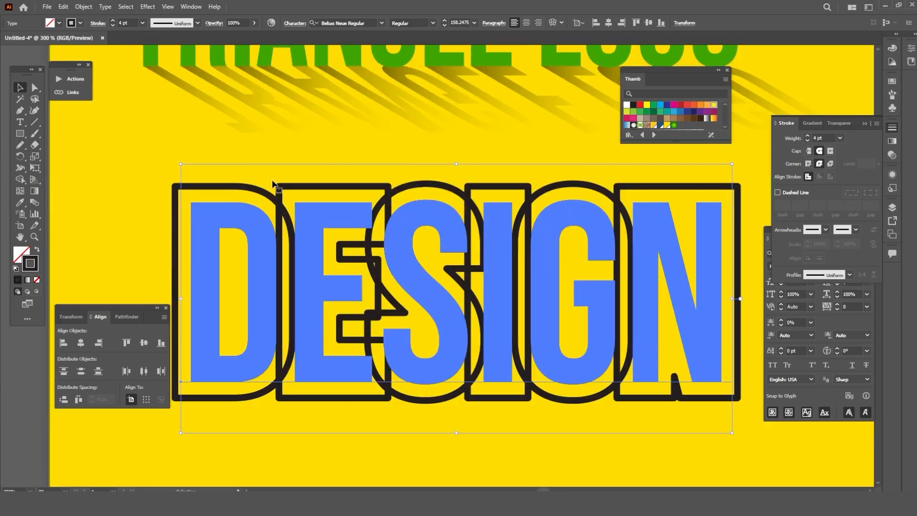
scroll(310, 232, down, 2)
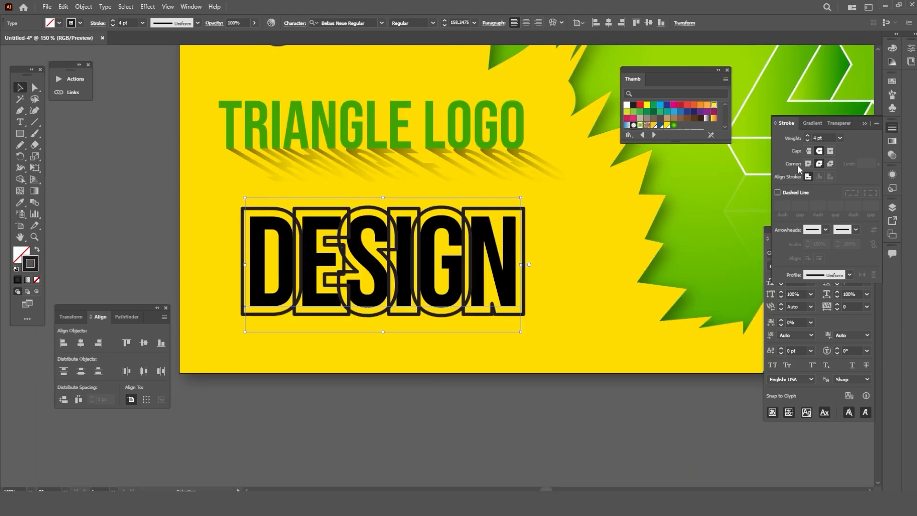
- Merge the overlapping letter outlines of the DESIGN stroke with the Pathfinder Add effect, and deselect the text
click(892, 175)
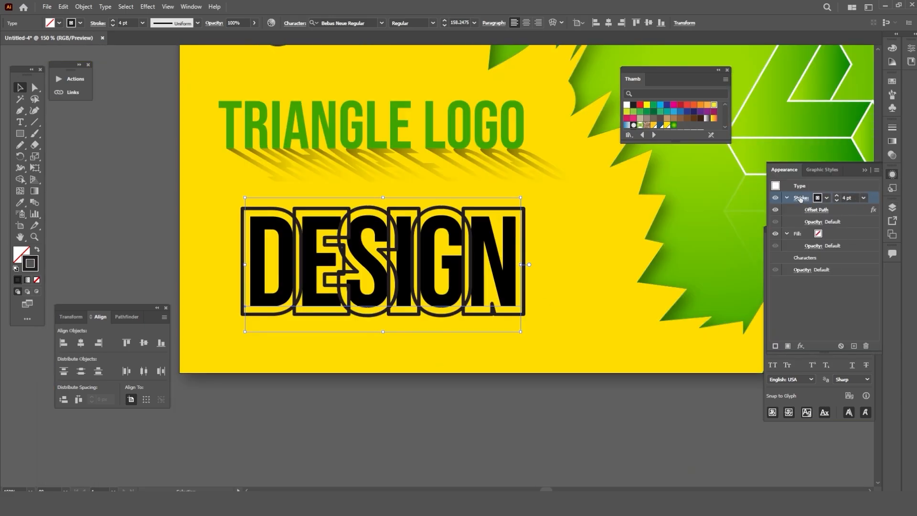
click(801, 346)
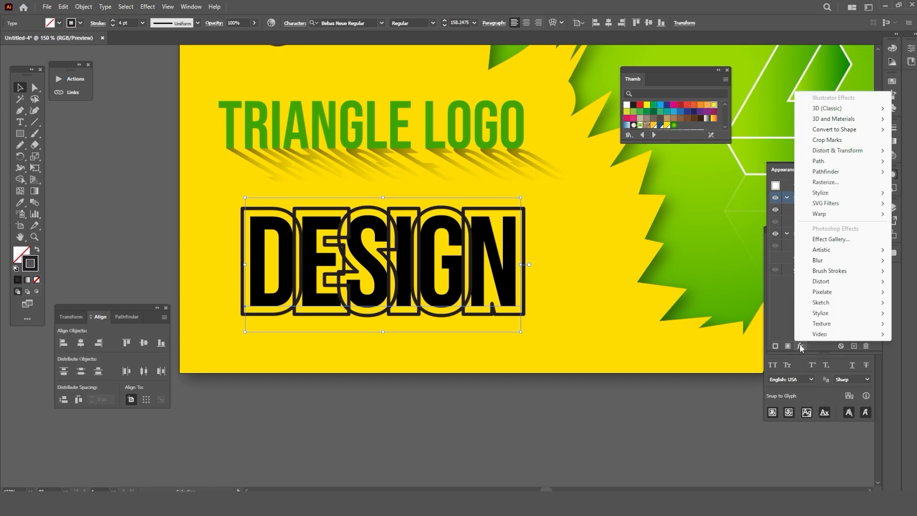
mouse_move(832, 176)
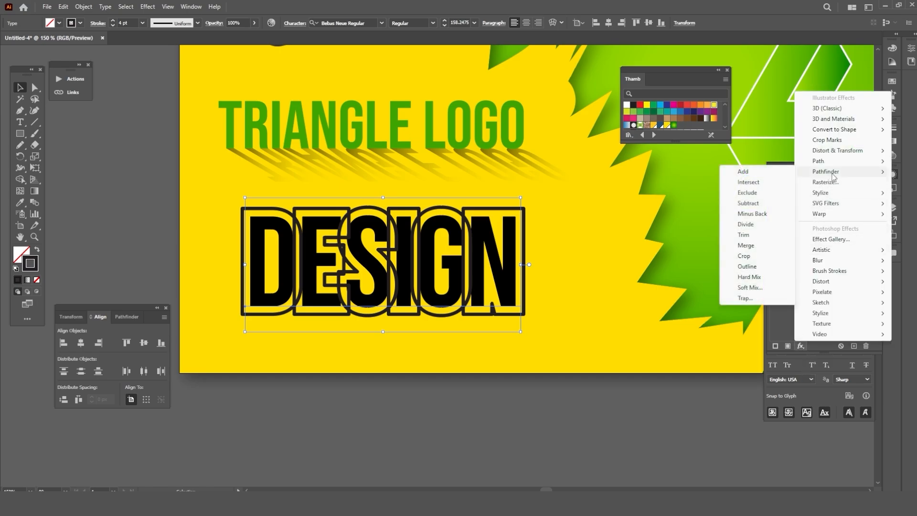
click(744, 171)
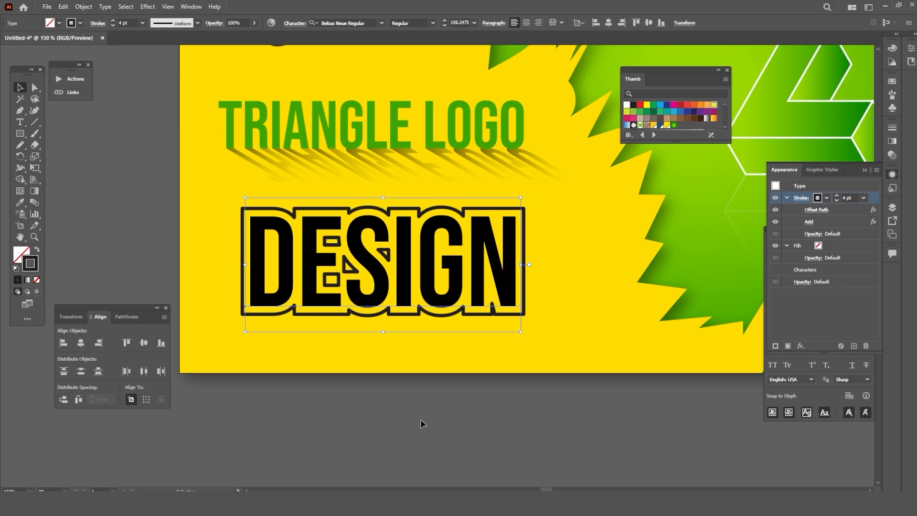
click(388, 431)
key(ctrl+1)
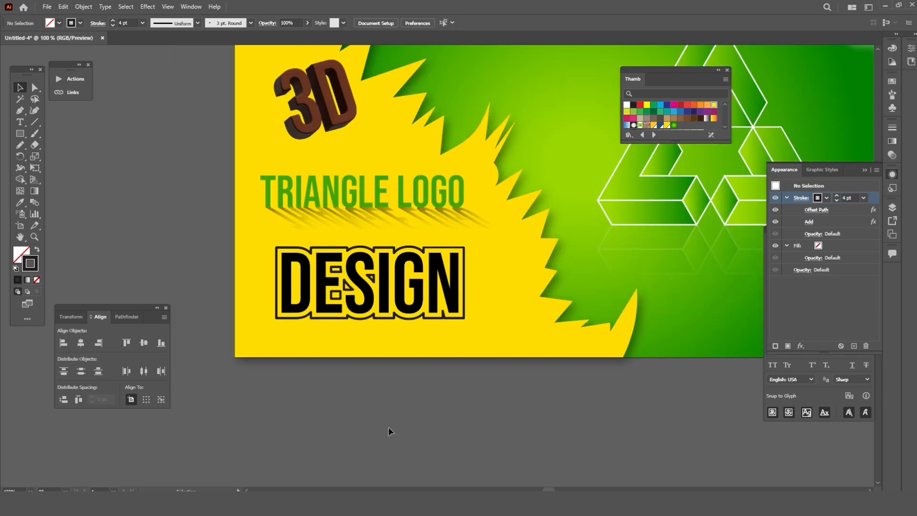
scroll(327, 296, up, 1)
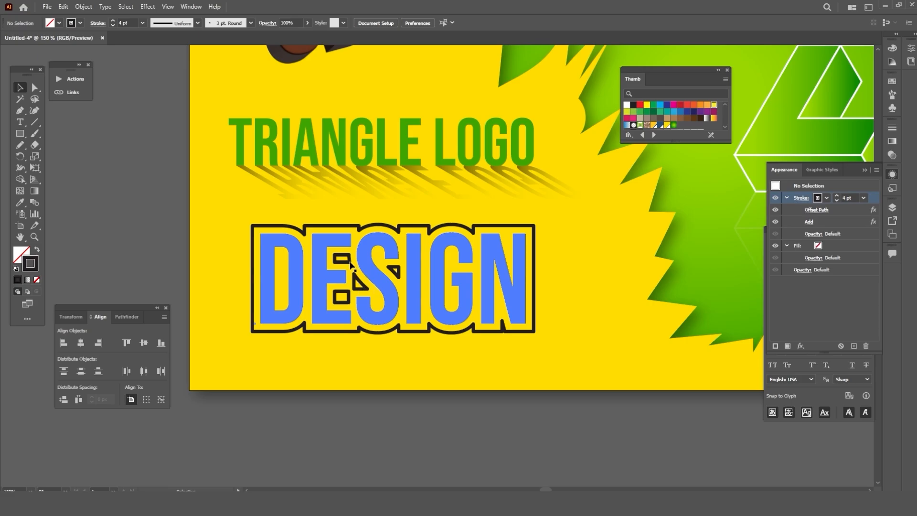
scroll(366, 303, down, 1)
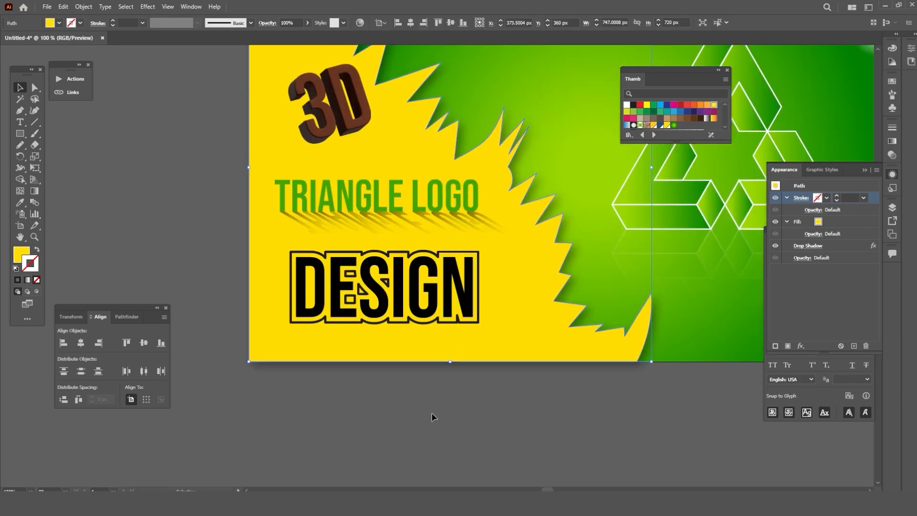
- Expand the appearance of the DESIGN text with its outline, and deselect it
click(352, 299)
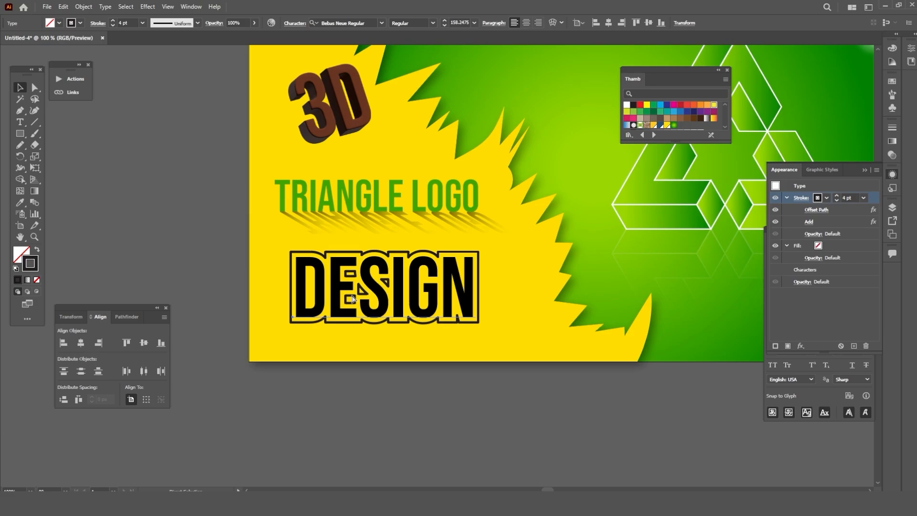
click(84, 7)
click(102, 132)
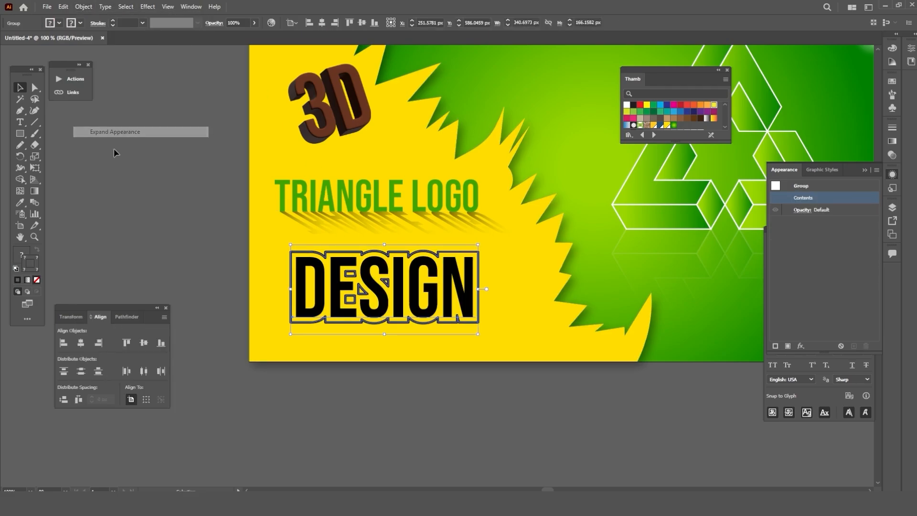
click(374, 399)
- Delete the small leftover outline shapes inside the DESIGN lettering, between and within the E and S
key(a)
scroll(377, 297, up, 2)
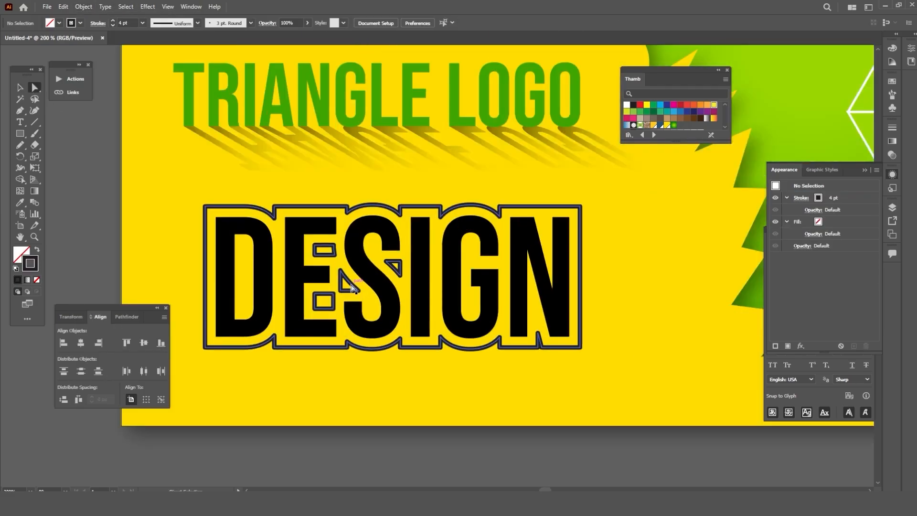
click(348, 287)
key(Delete)
key(Delete)
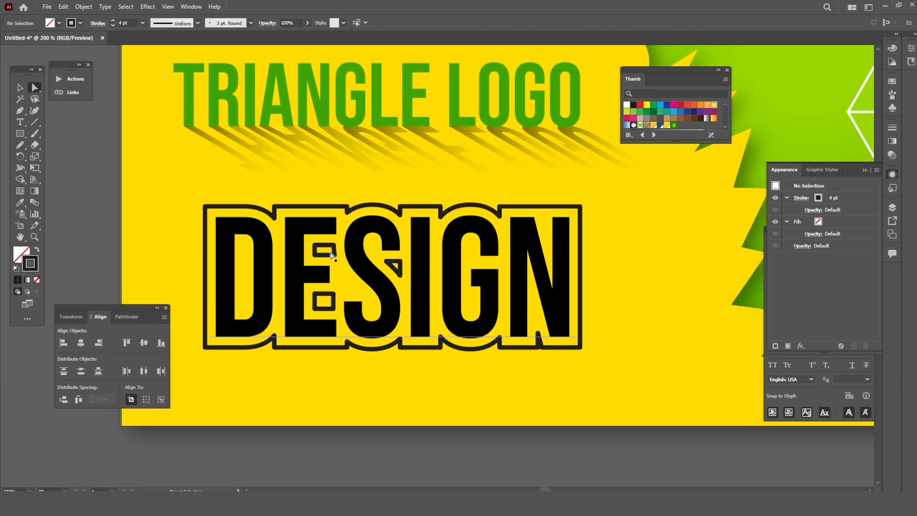
- Apply a Multiply drop shadow to the DESIGN group with 40% opacity, 2 px X and Y offsets and 3 px blur, and deselect it
click(20, 87)
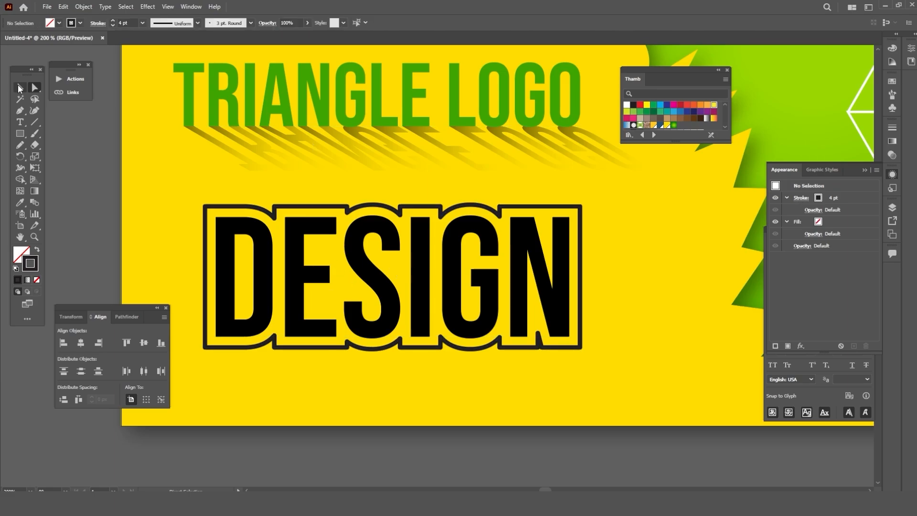
scroll(273, 185, down, 1)
click(292, 203)
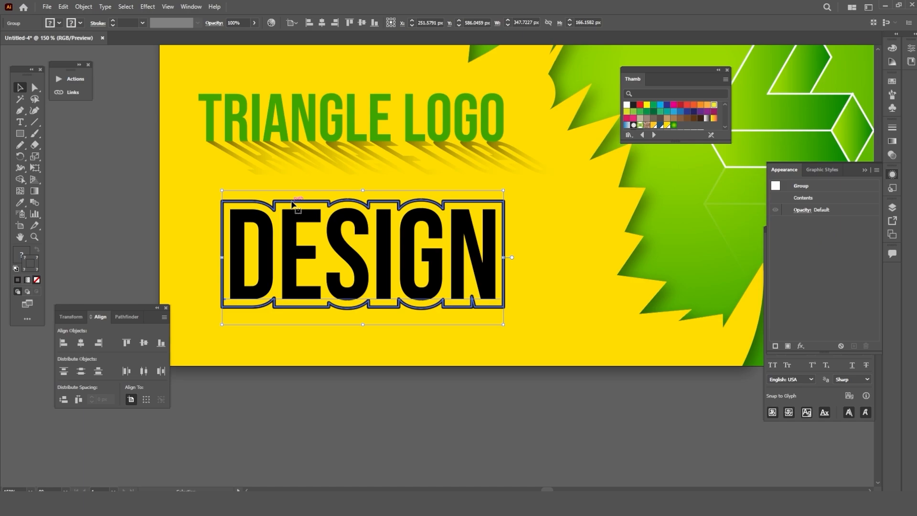
click(148, 6)
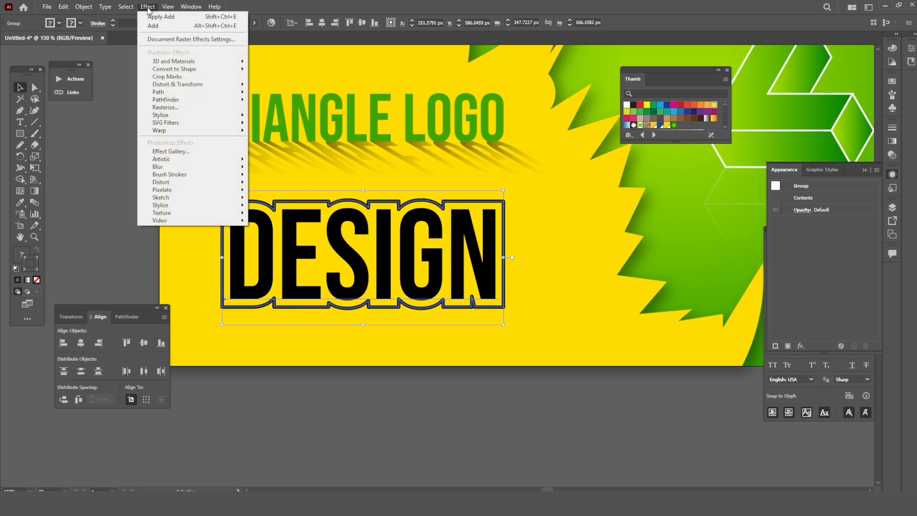
mouse_move(203, 120)
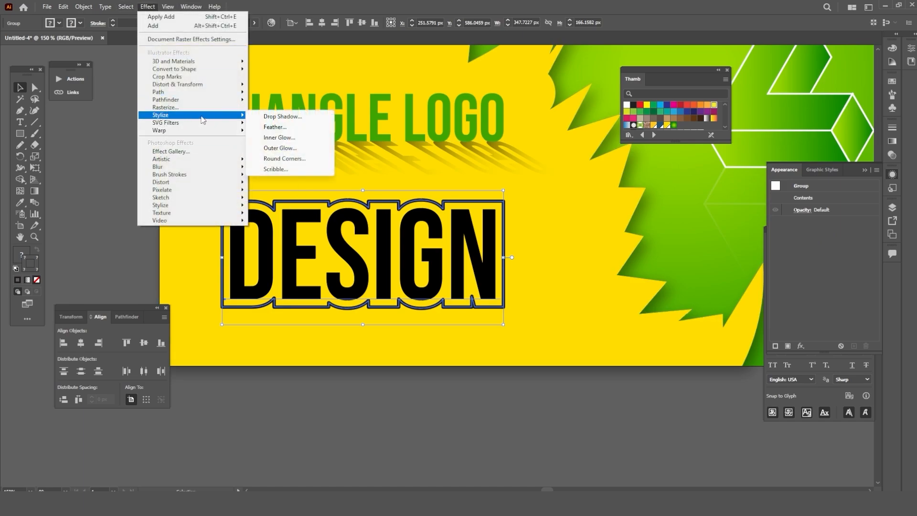
click(282, 117)
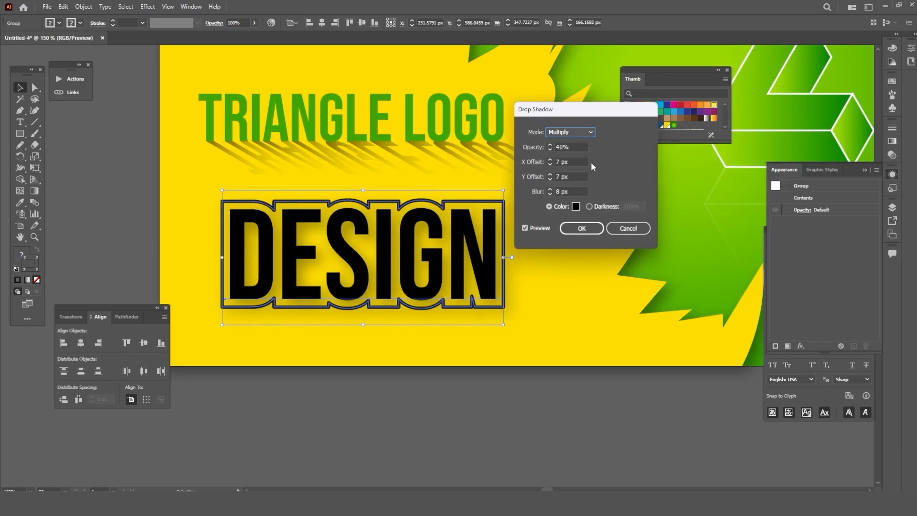
click(558, 162)
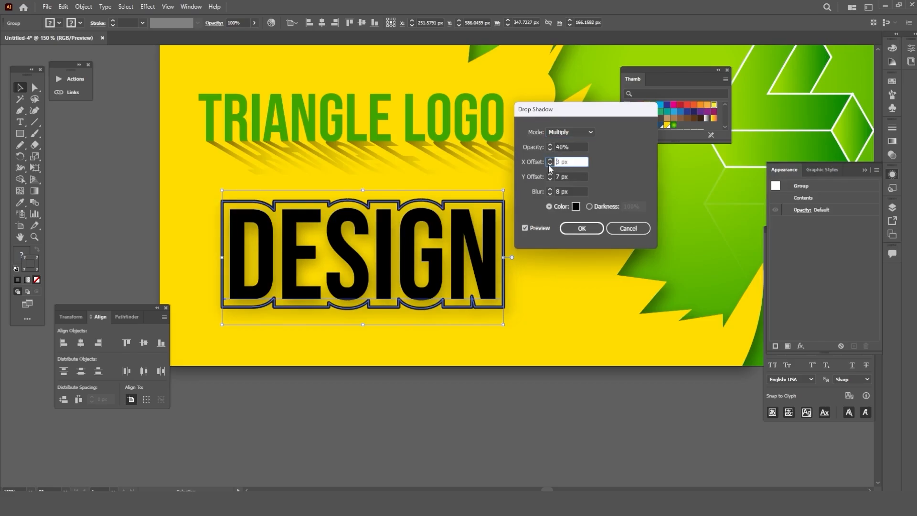
click(526, 229)
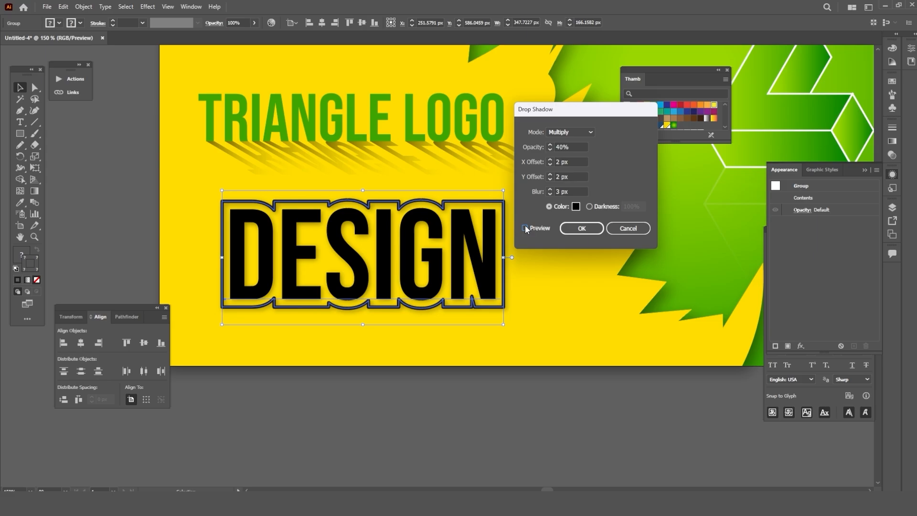
click(581, 229)
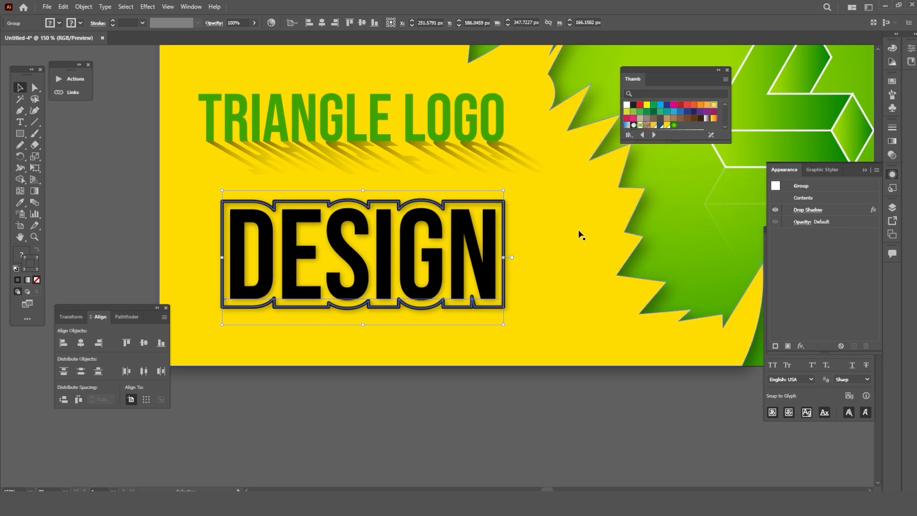
key(ctrl+0)
click(360, 398)
- Enlarge the clipped triangle artwork about its centre to roughly 723 × 680 px, and deselect it
key(ctrl+minus)
key(ctrl+minus)
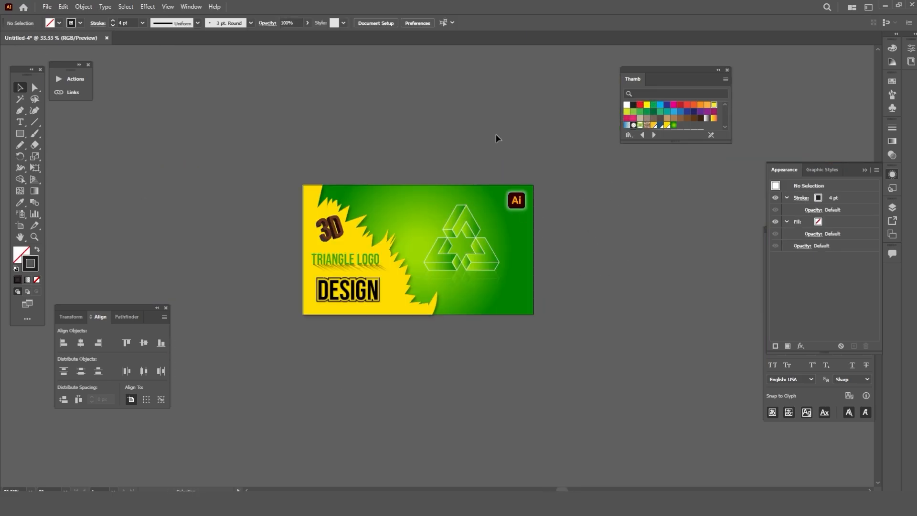
scroll(454, 174, up, 1)
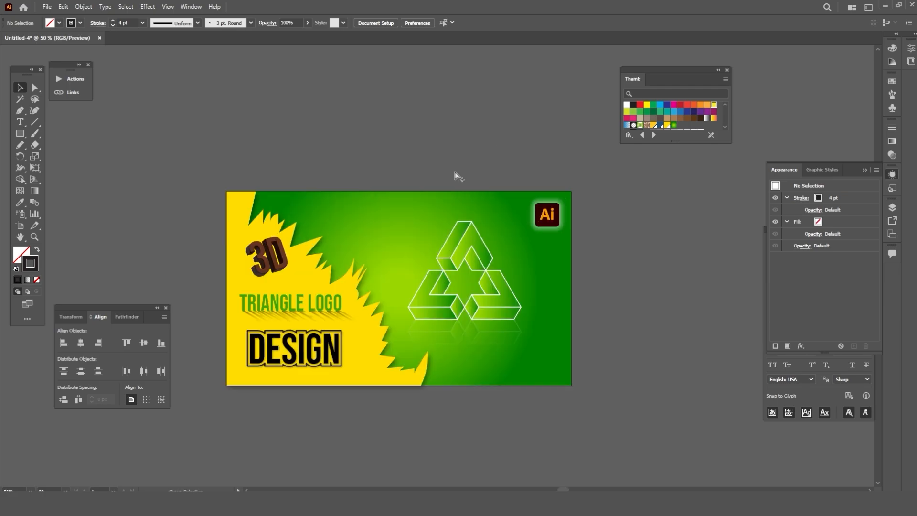
key(ctrl+a)
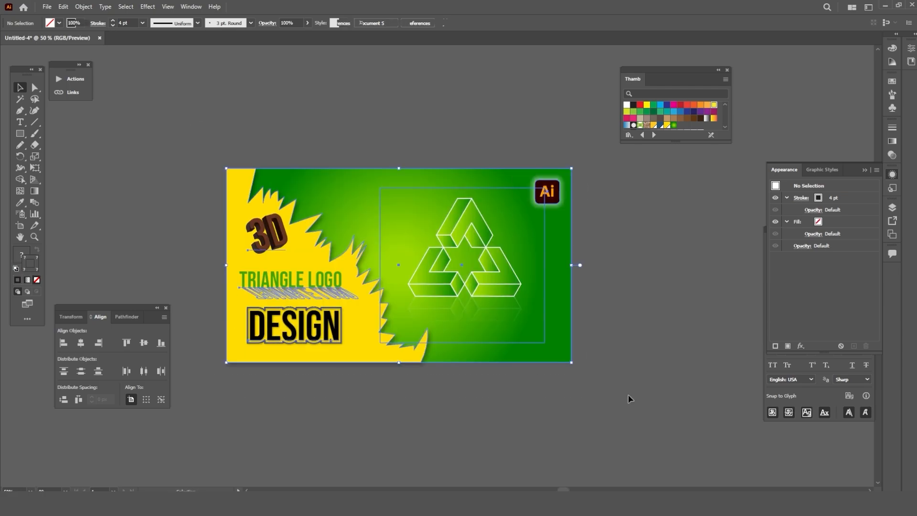
click(654, 355)
click(492, 302)
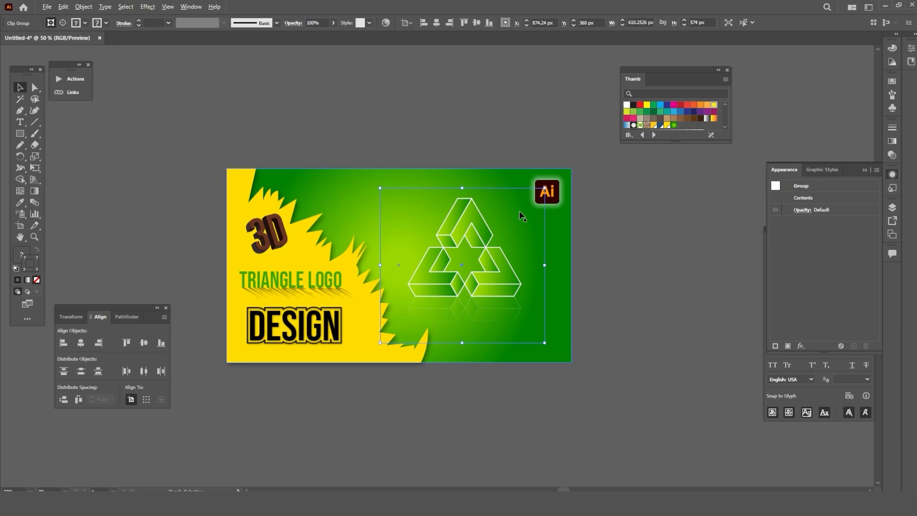
drag(544, 188, 558, 174)
click(635, 308)
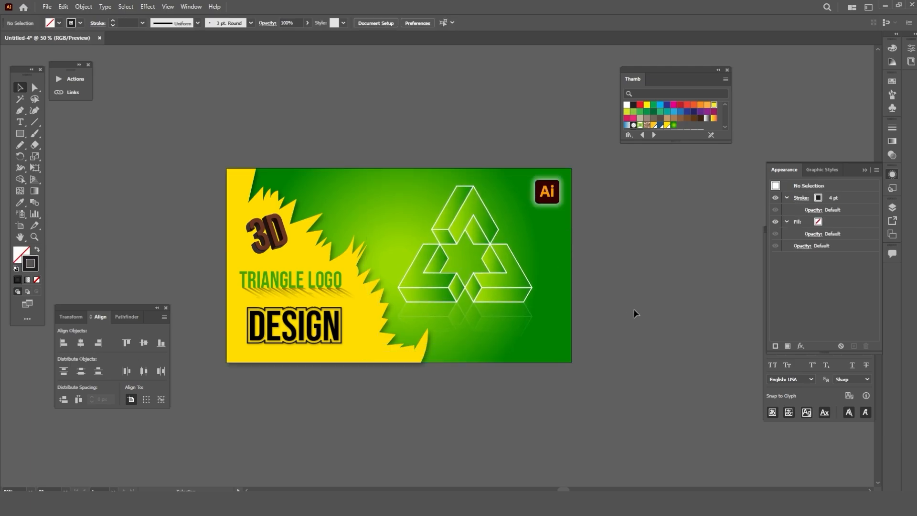
- Angle the green background's radial gradient toward the artboard's upper-right corner, shift its centre down-left beside the yellow shape's edge, and deselect it
scroll(572, 258, down, 1)
key(a)
click(338, 153)
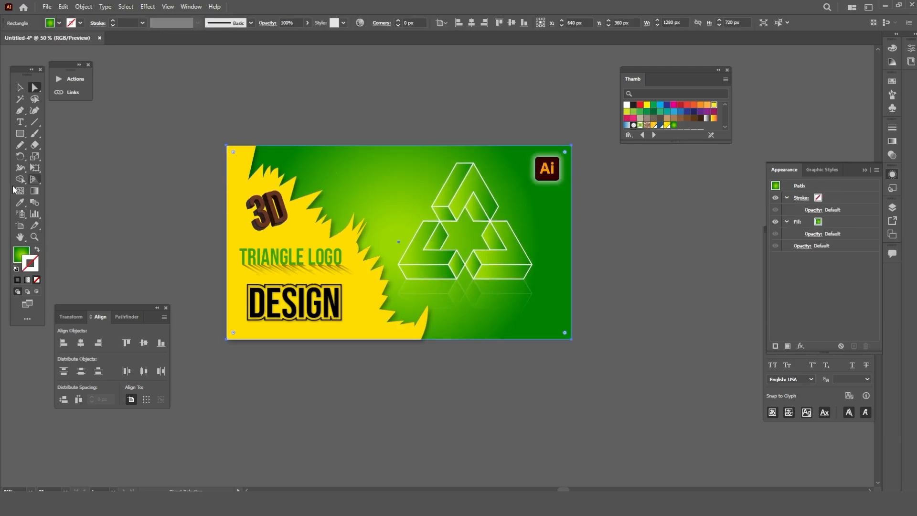
click(34, 192)
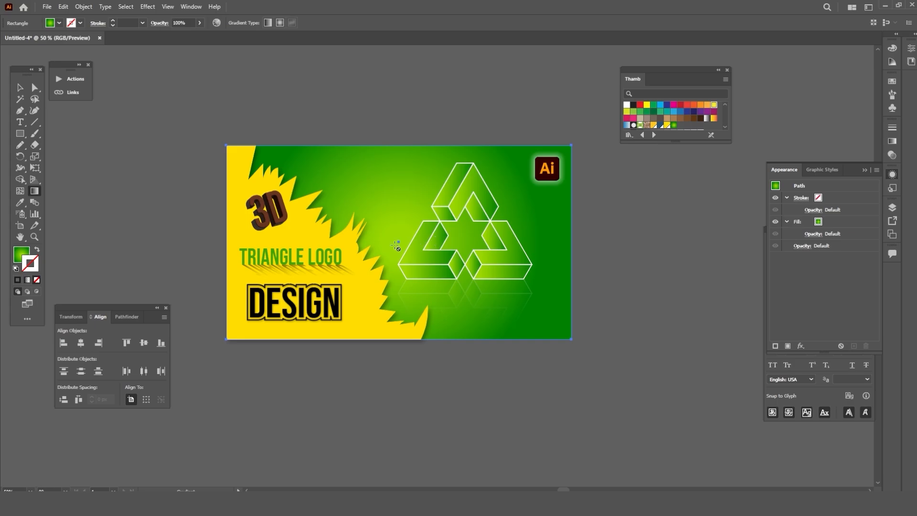
key(a)
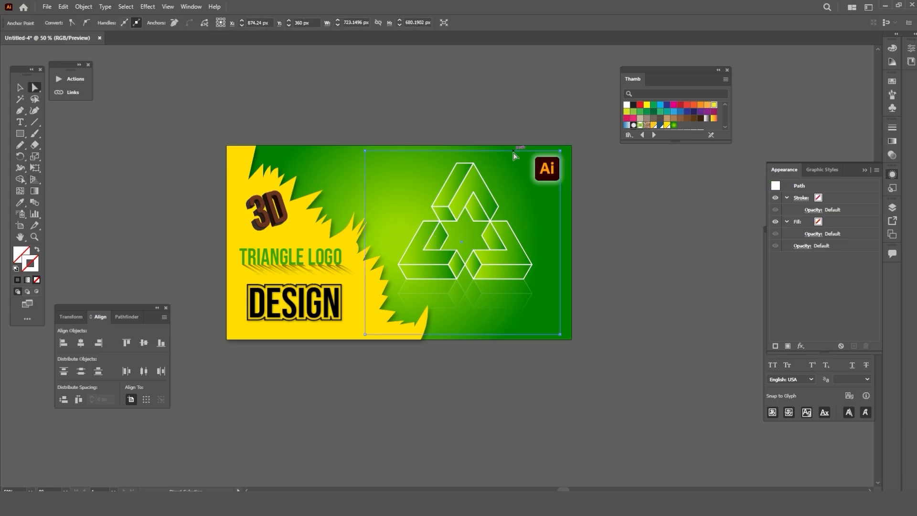
key(g)
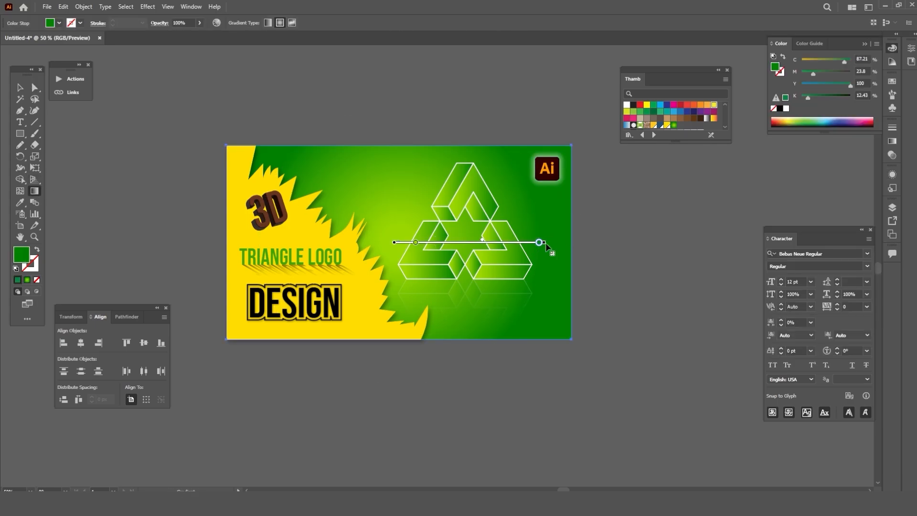
drag(539, 243, 550, 137)
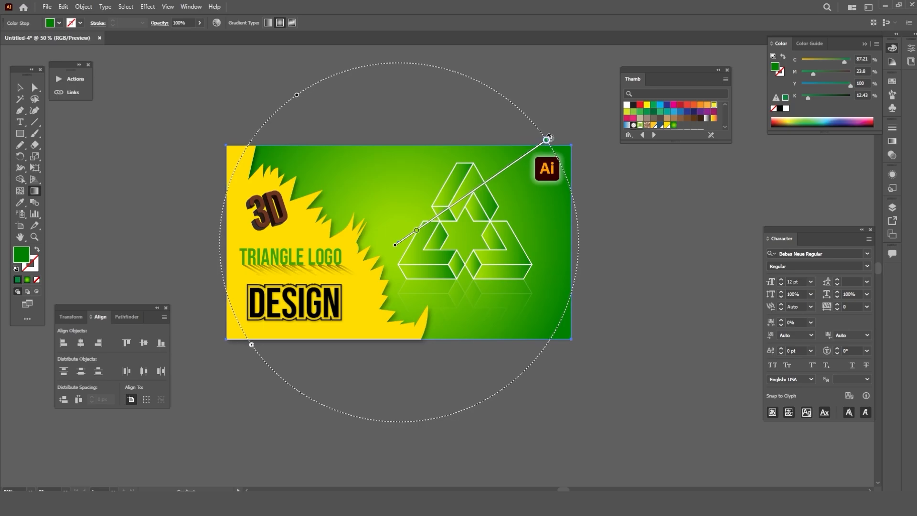
drag(433, 218, 415, 246)
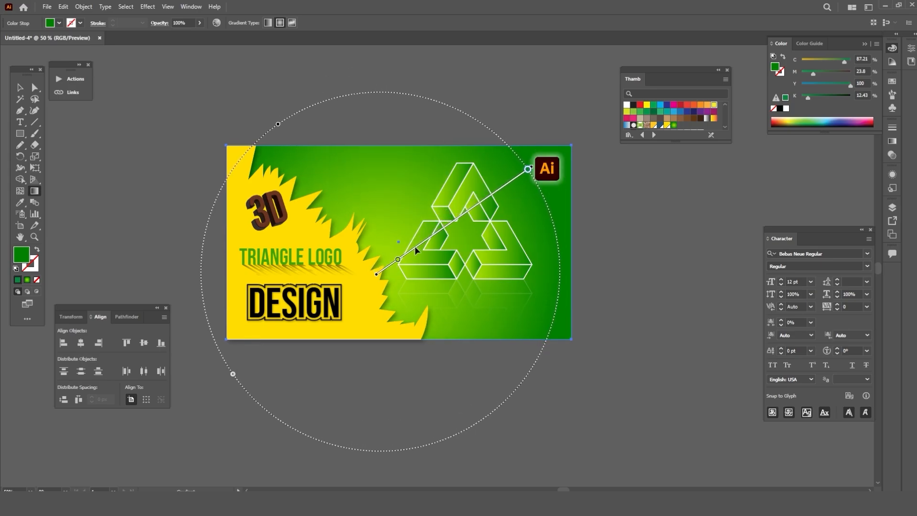
click(19, 87)
click(347, 122)
scroll(341, 134, down, 2)
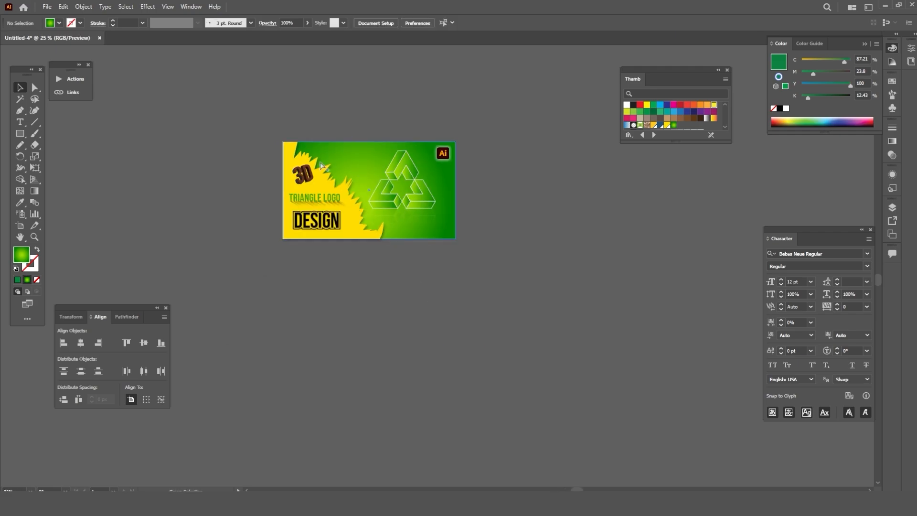
scroll(306, 142, up, 1)
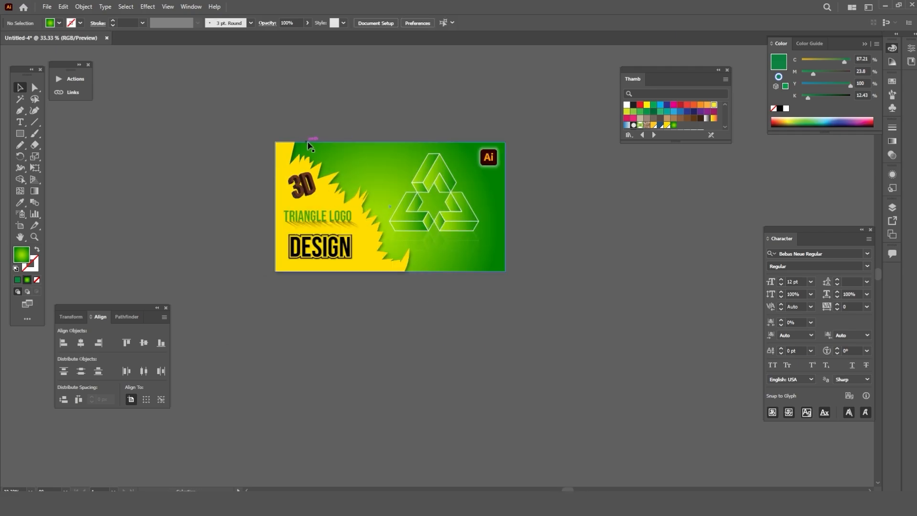
click(330, 193)
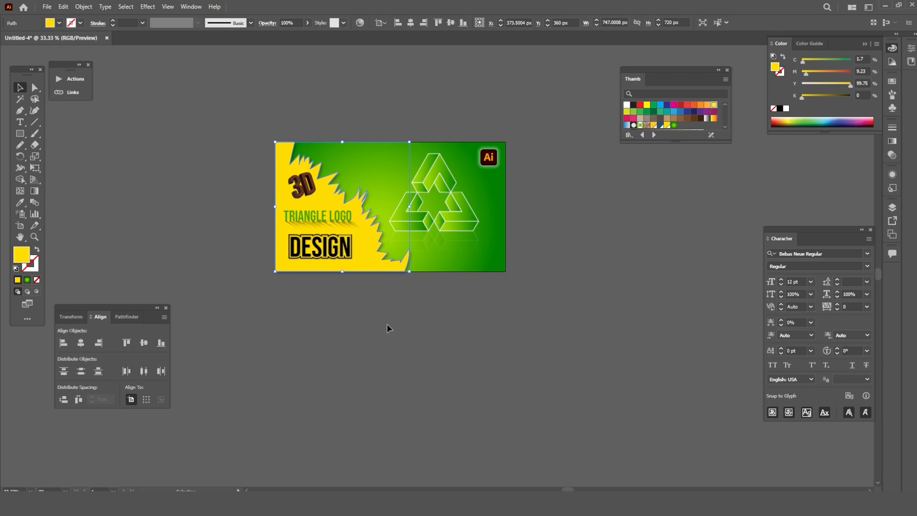
click(363, 368)
scroll(339, 144, up, 1)
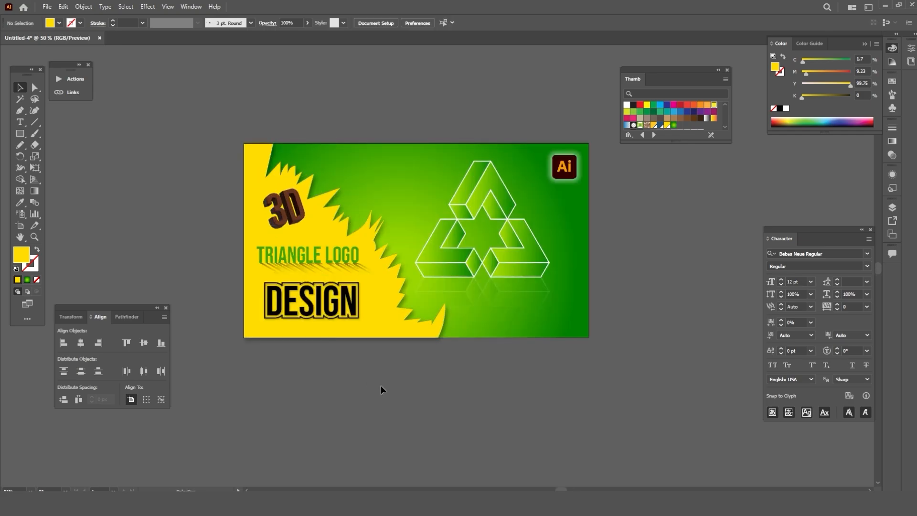
scroll(380, 385, down, 1)
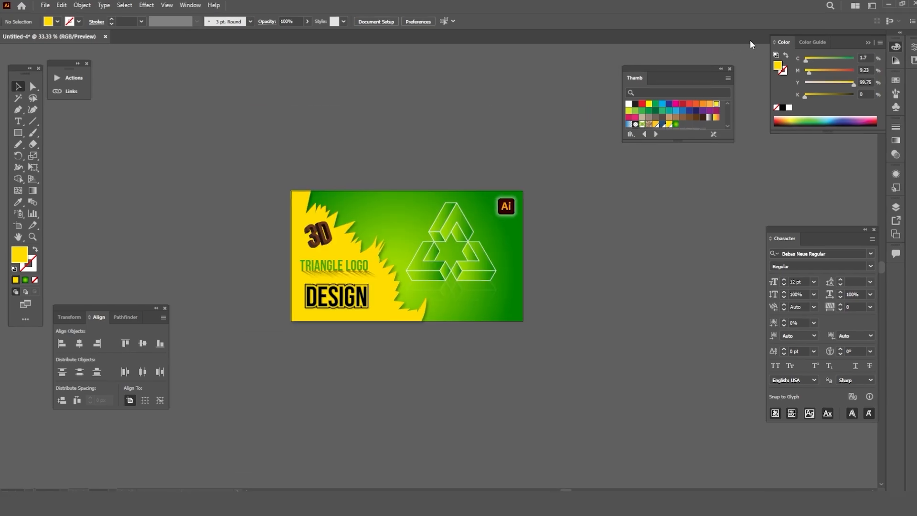